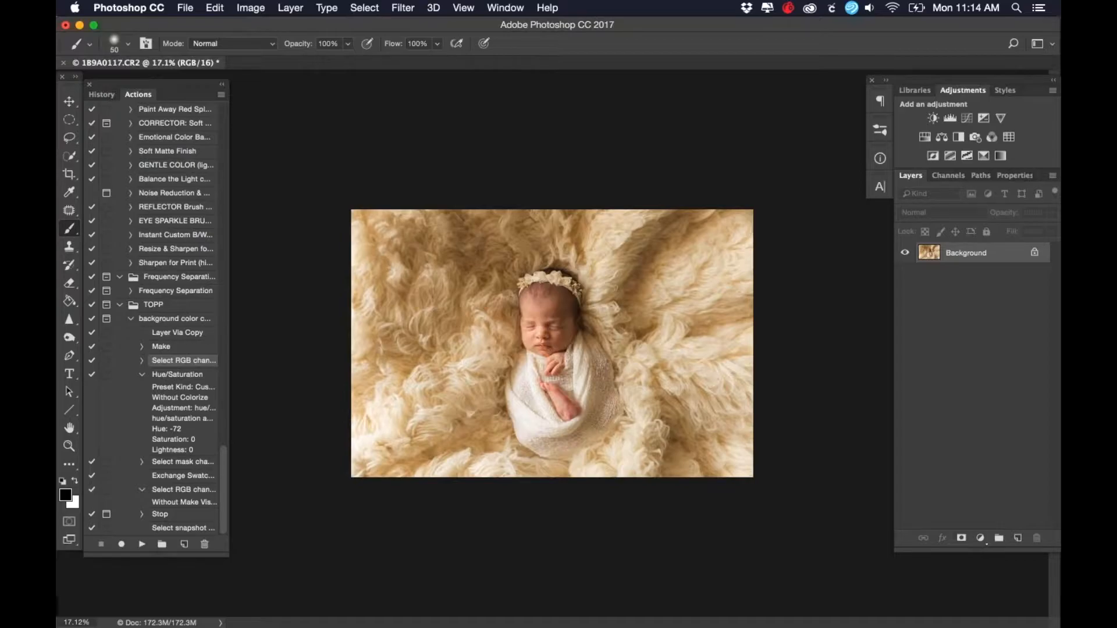
pyautogui.scroll(5, 552, 343)
pyautogui.scroll(-5, 552, 344)
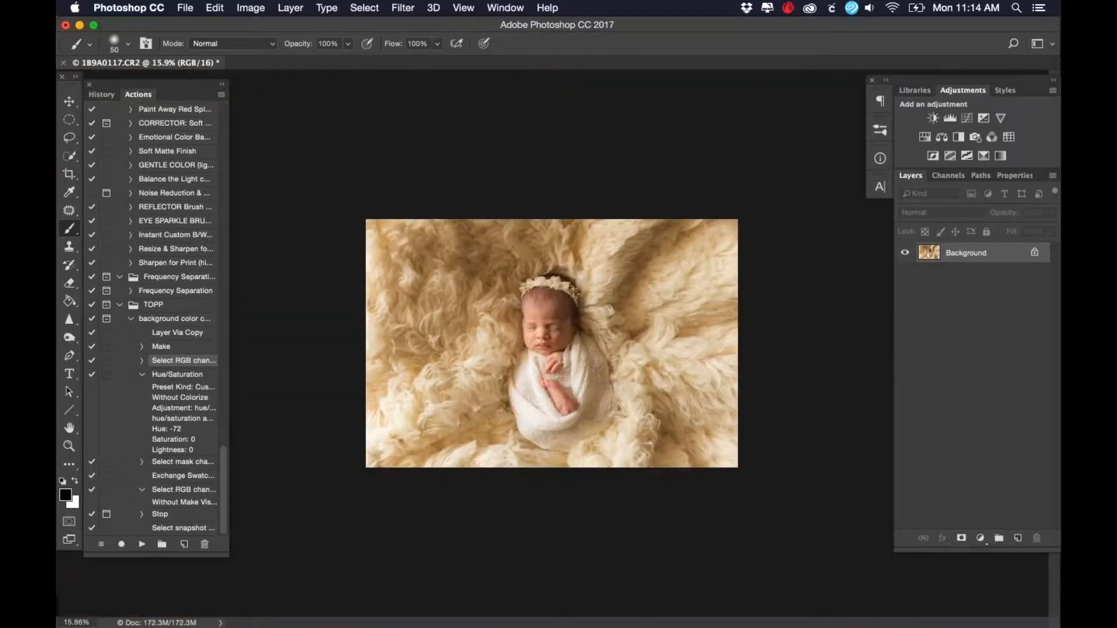
pyautogui.scroll(3, 553, 343)
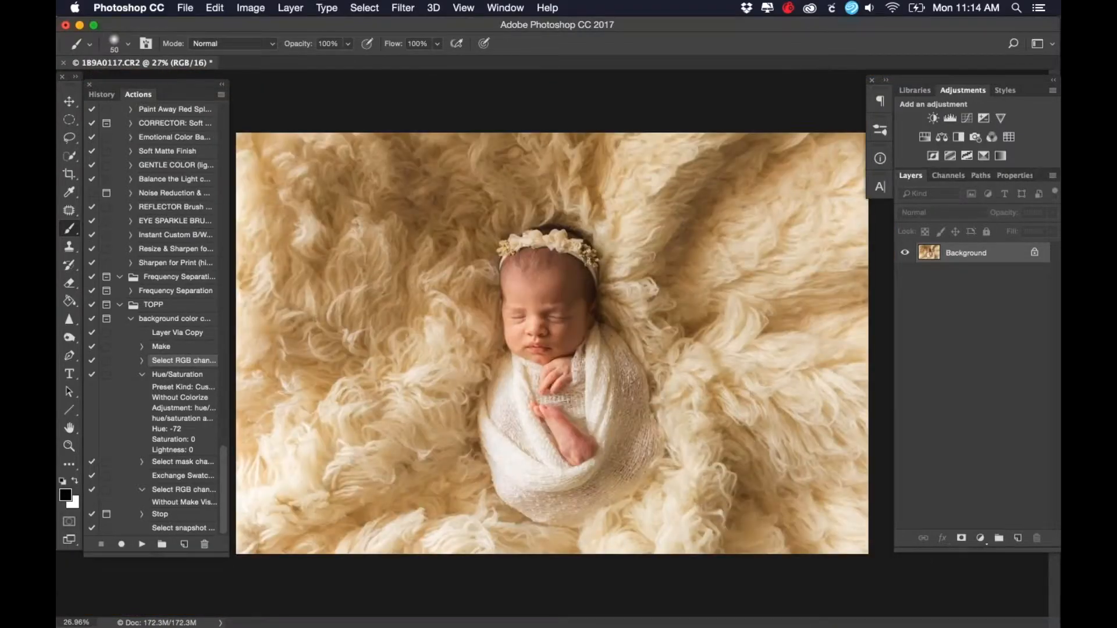
pyautogui.scroll(-3, 552, 343)
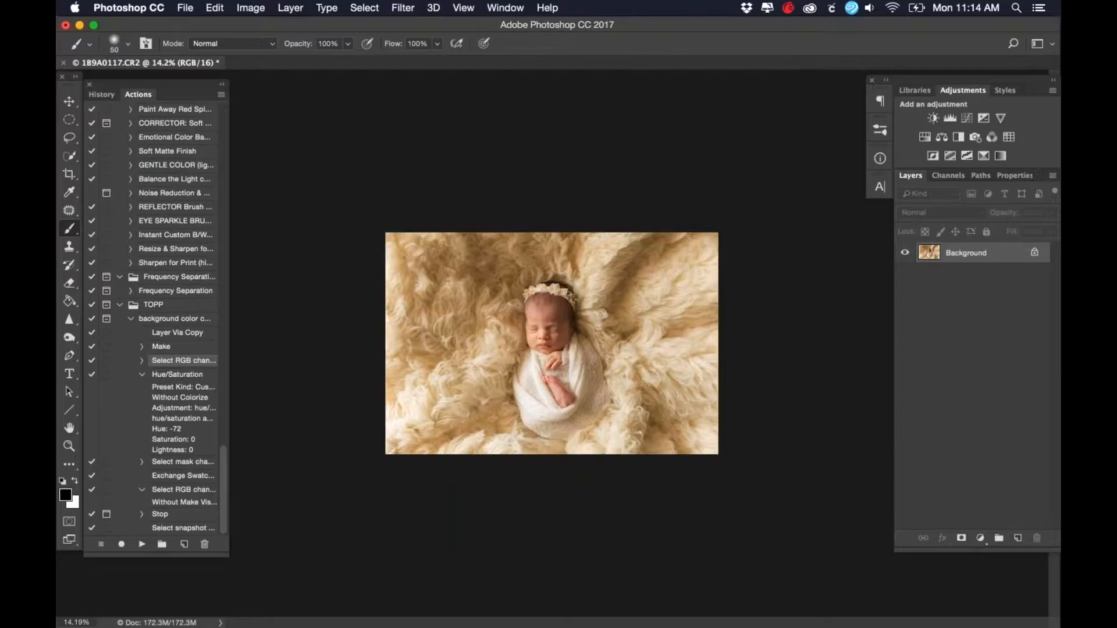
pyautogui.scroll(3, 553, 343)
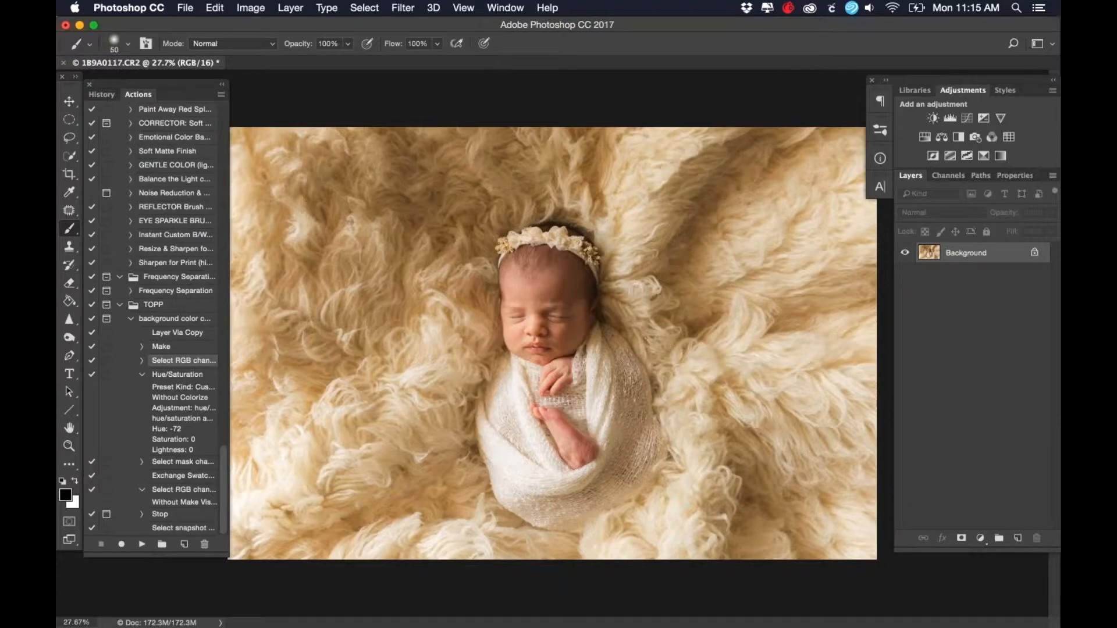
pyautogui.scroll(-3, 552, 343)
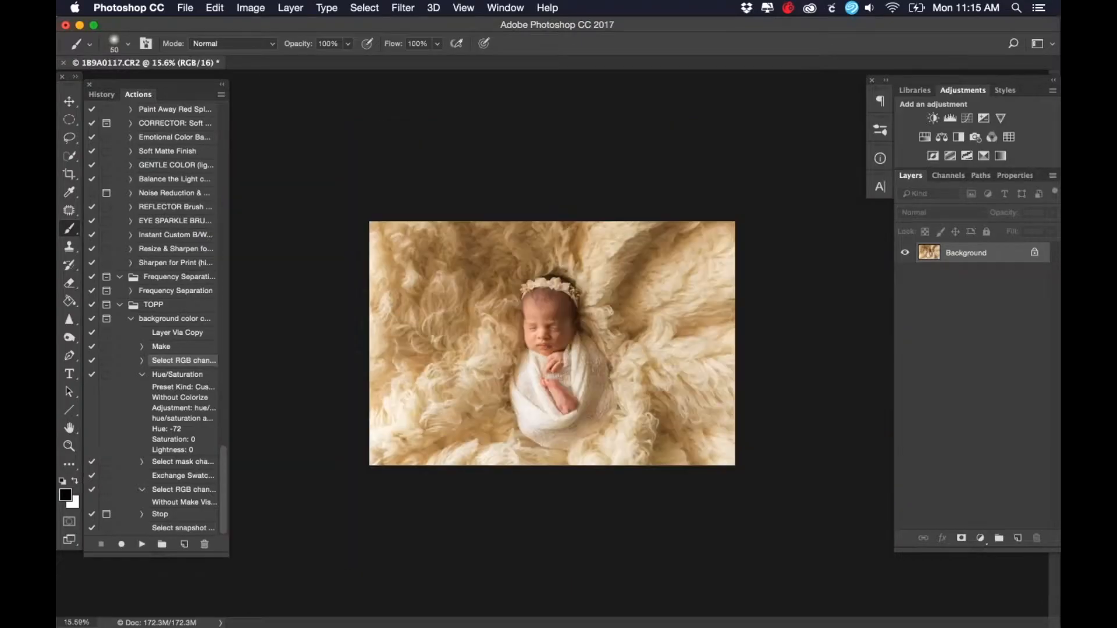
pyautogui.scroll(4, 552, 343)
pyautogui.scroll(-3, 552, 343)
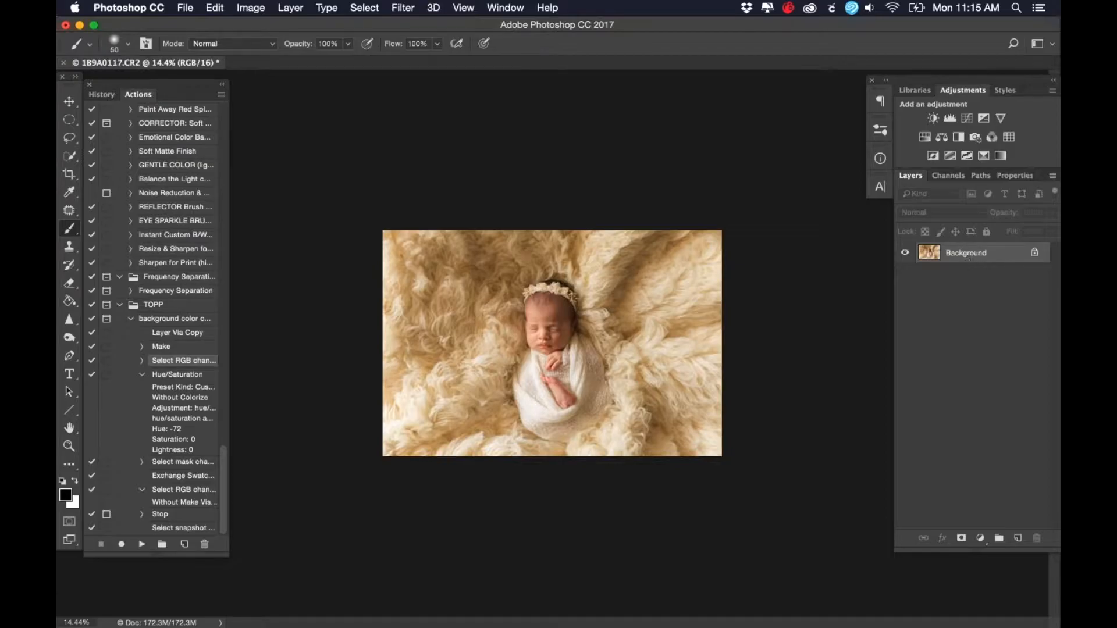
# Add a Hue/Saturation adjustment layer above the Background layer.
pyautogui.click(981, 540)
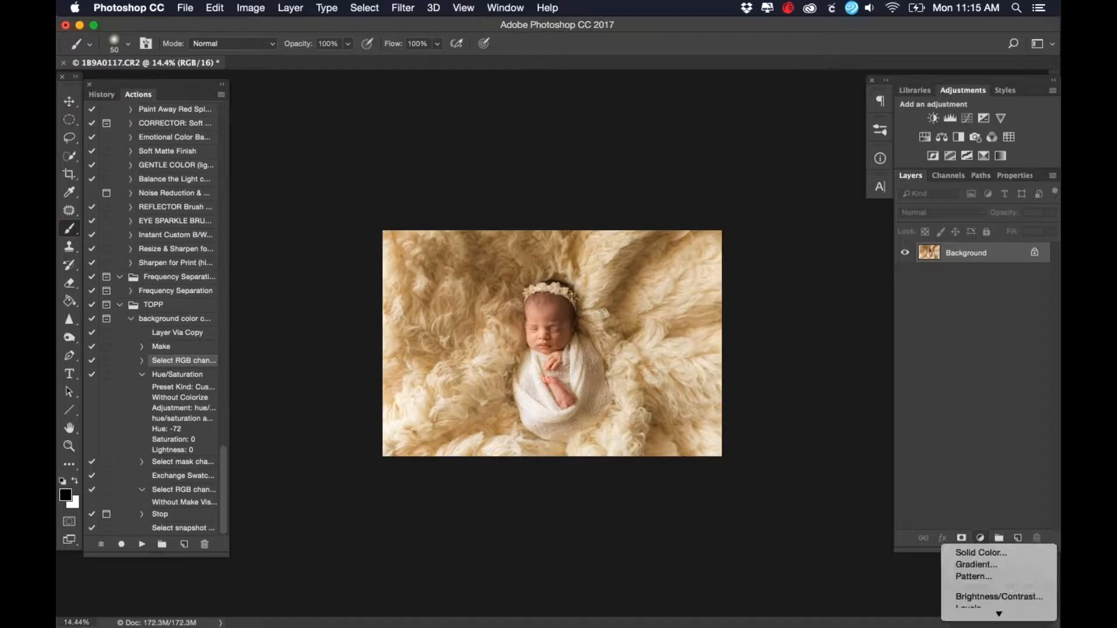
pyautogui.moveTo(991, 615)
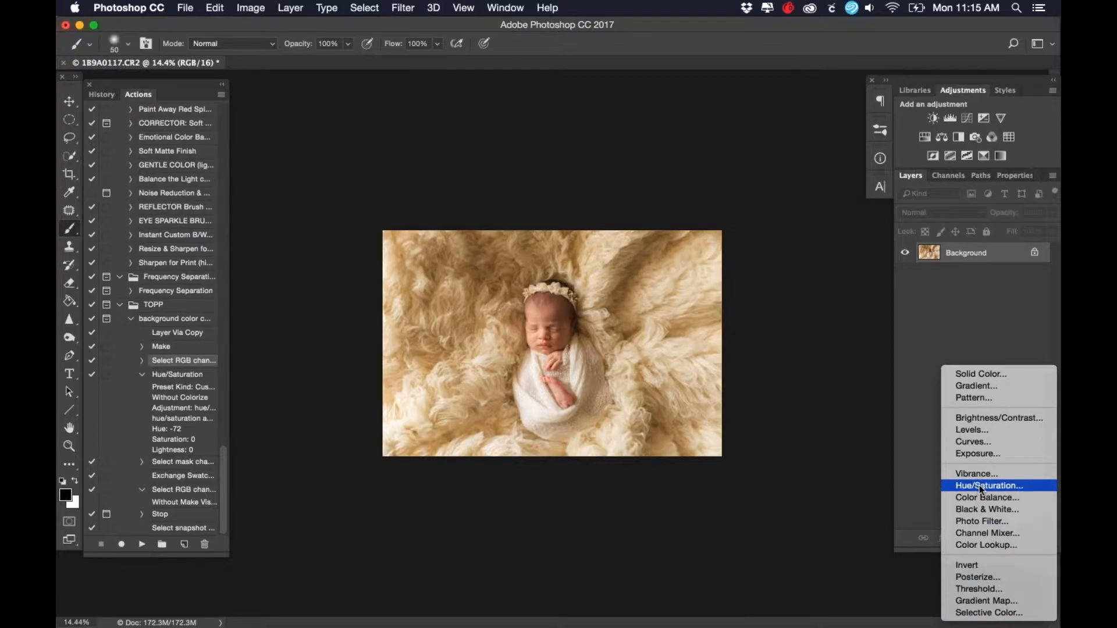
pyautogui.click(980, 486)
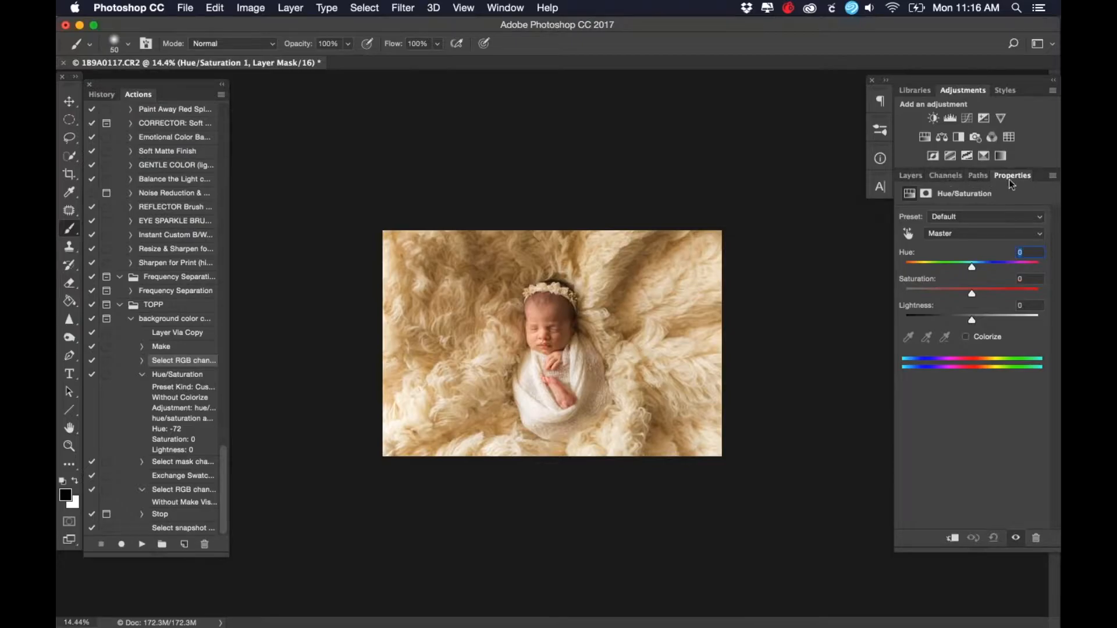
pyautogui.click(911, 179)
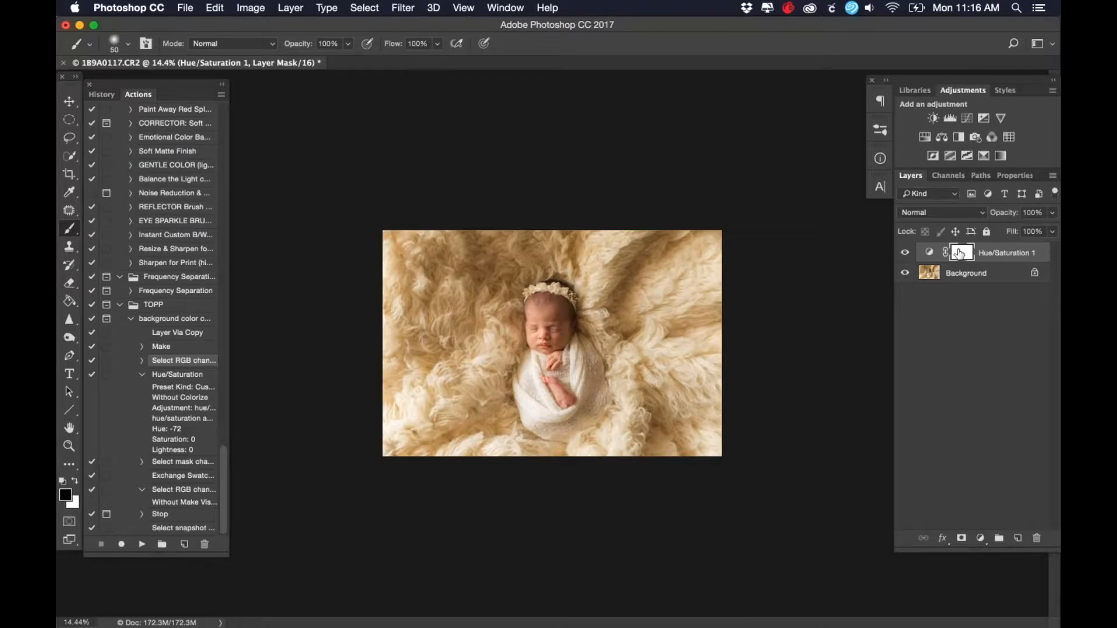
# Try both hue extremes on the Hue/Saturation adjustment and settle the master hue at +160.
pyautogui.click(947, 175)
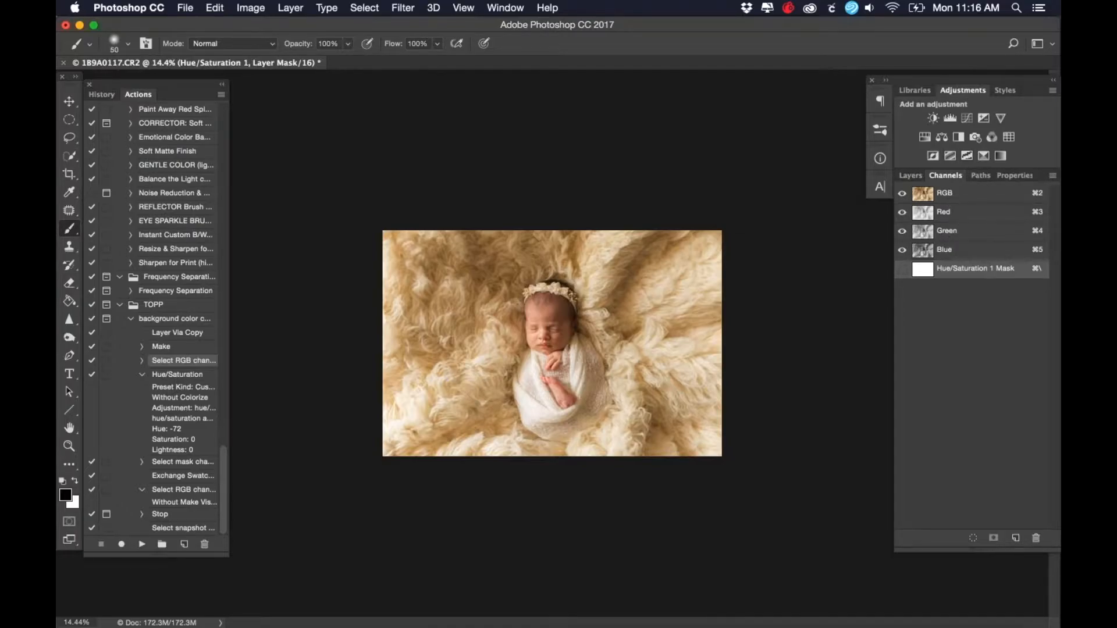
pyautogui.click(979, 176)
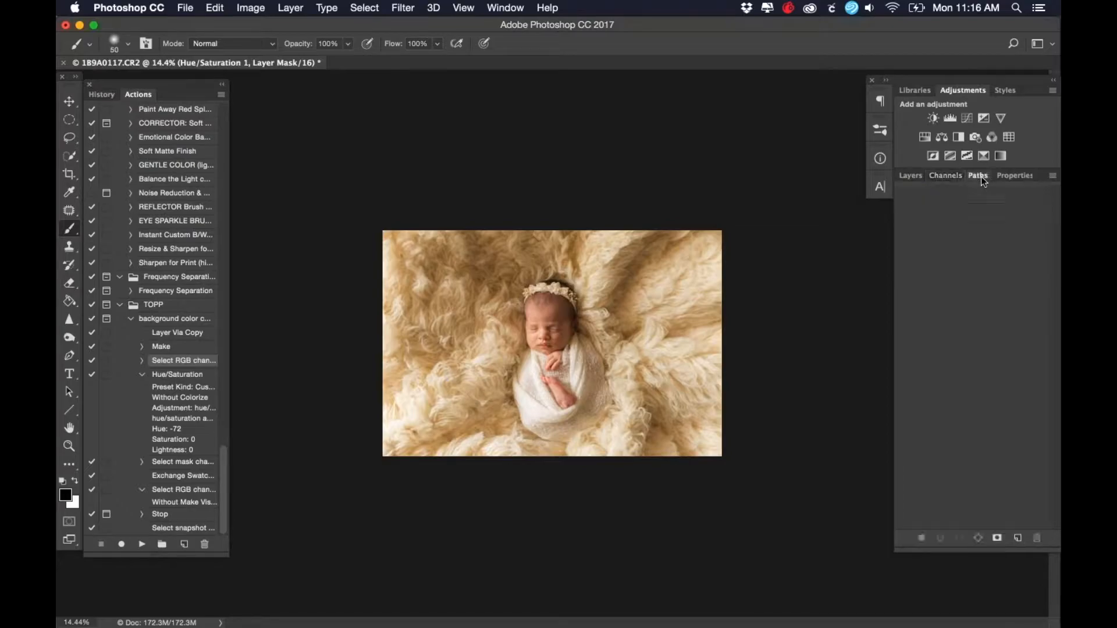
pyautogui.click(1011, 176)
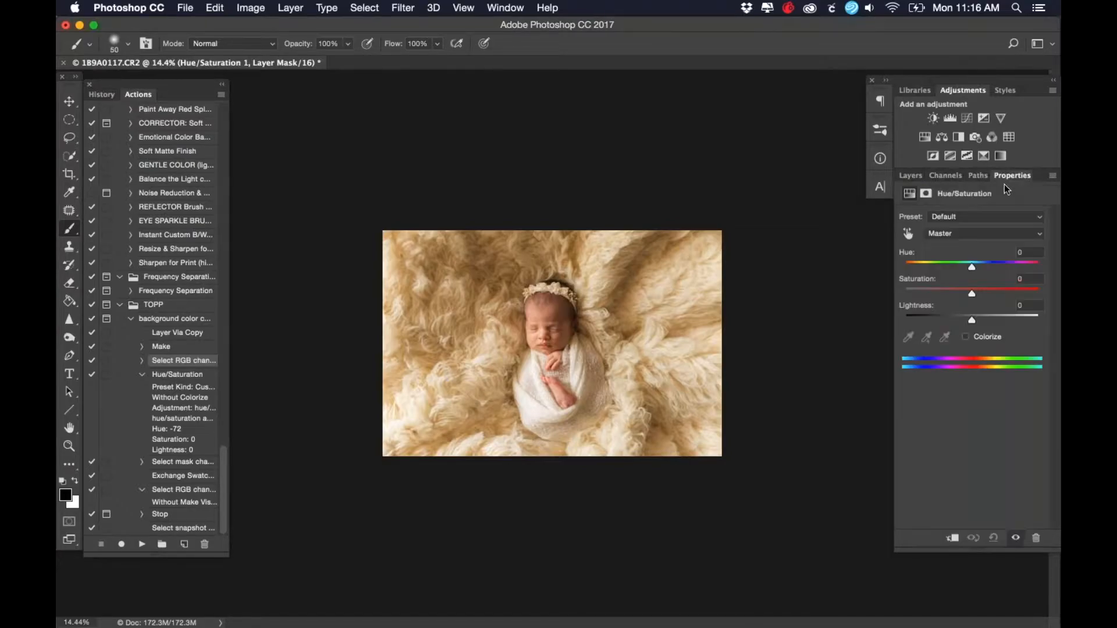
pyautogui.click(972, 267)
pyautogui.moveTo(972, 268); pyautogui.dragTo(905, 268)
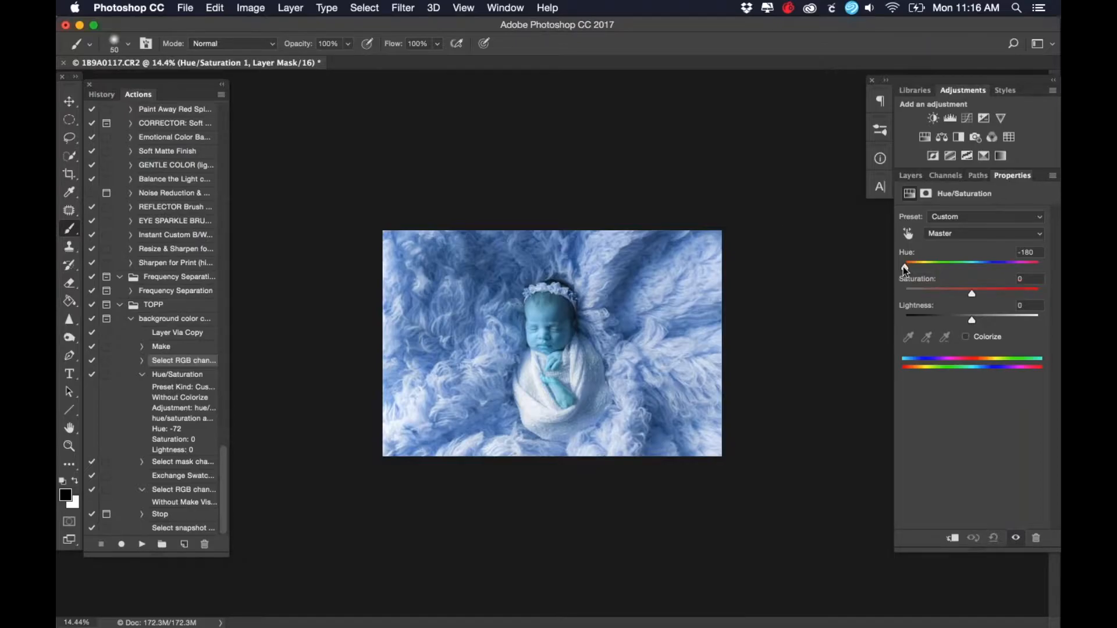
pyautogui.moveTo(905, 268); pyautogui.dragTo(970, 268)
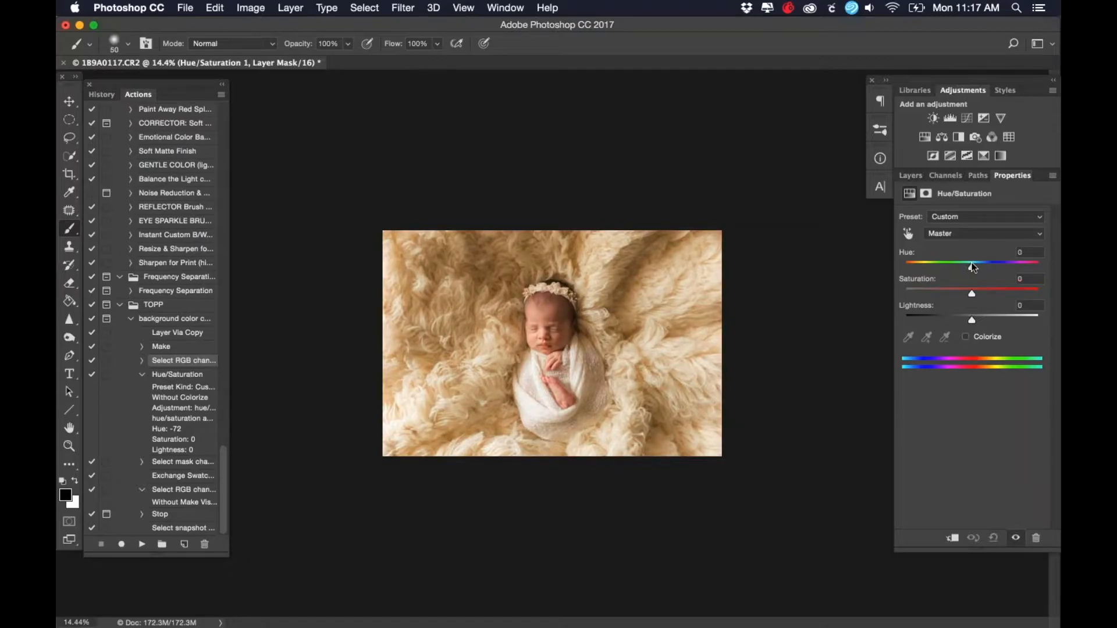
pyautogui.moveTo(973, 265); pyautogui.dragTo(1042, 265)
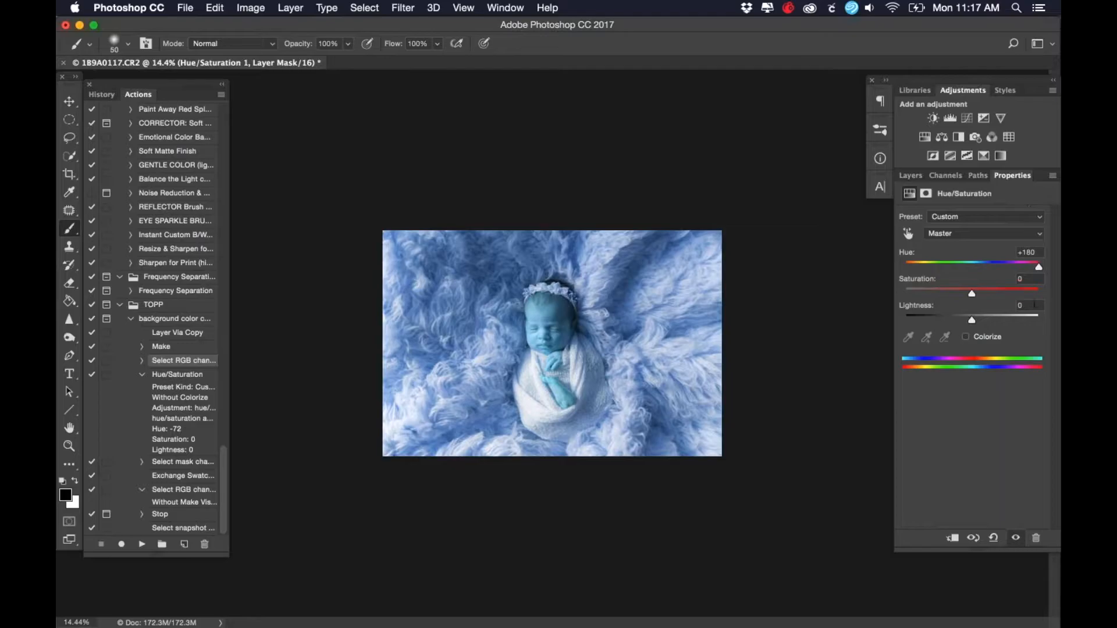
pyautogui.moveTo(1038, 266)
pyautogui.mouseDown()
pyautogui.moveTo(1024, 267)
pyautogui.moveTo(1033, 267)
pyautogui.mouseUp()
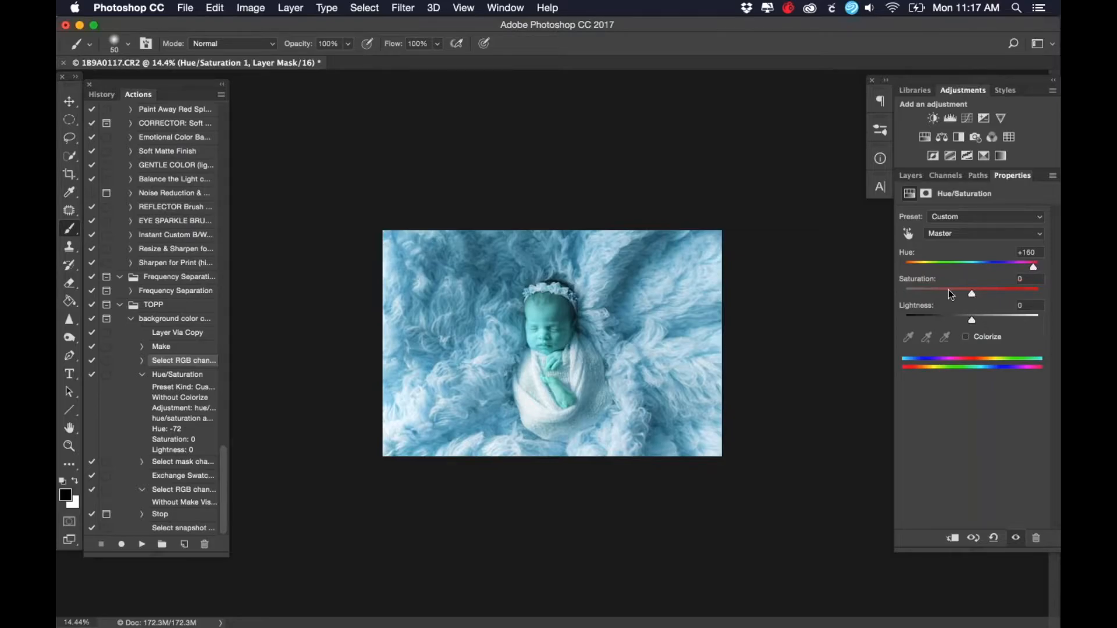
# Try raising the adjustment's saturation to about +46 and return it to 0.
pyautogui.moveTo(973, 294); pyautogui.dragTo(987, 291)
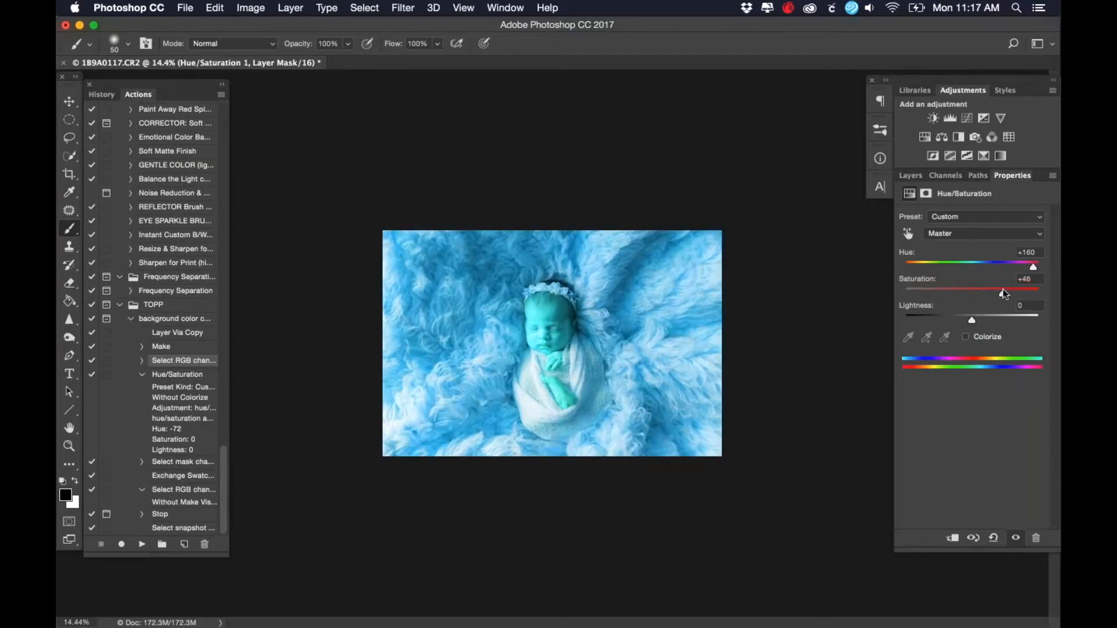
pyautogui.moveTo(1007, 293); pyautogui.dragTo(979, 291)
pyautogui.click(967, 293)
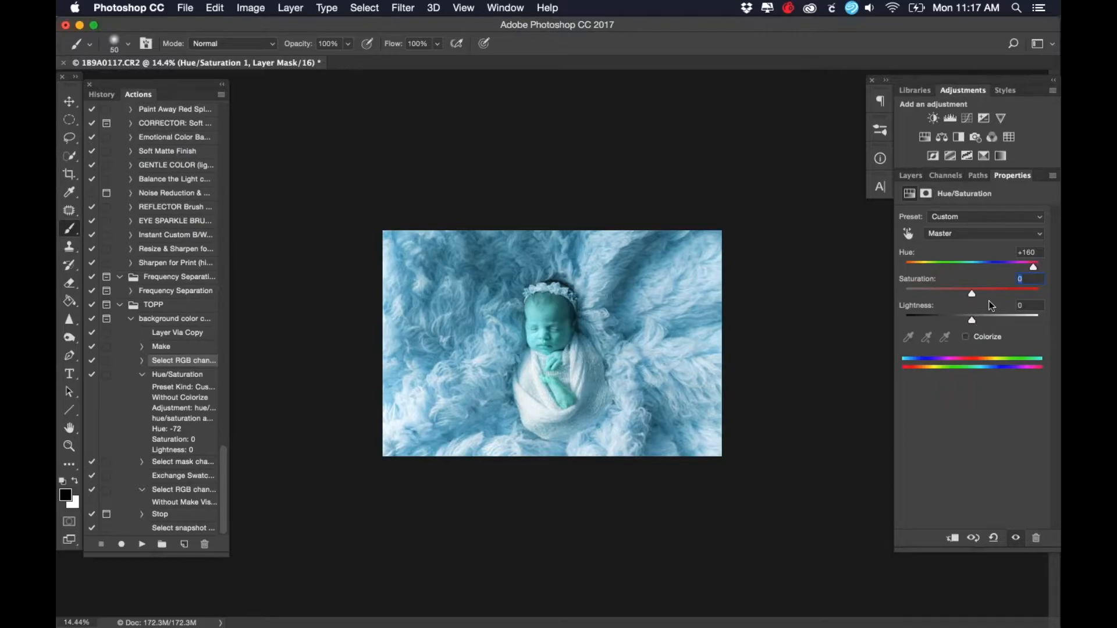
pyautogui.press('super+0')
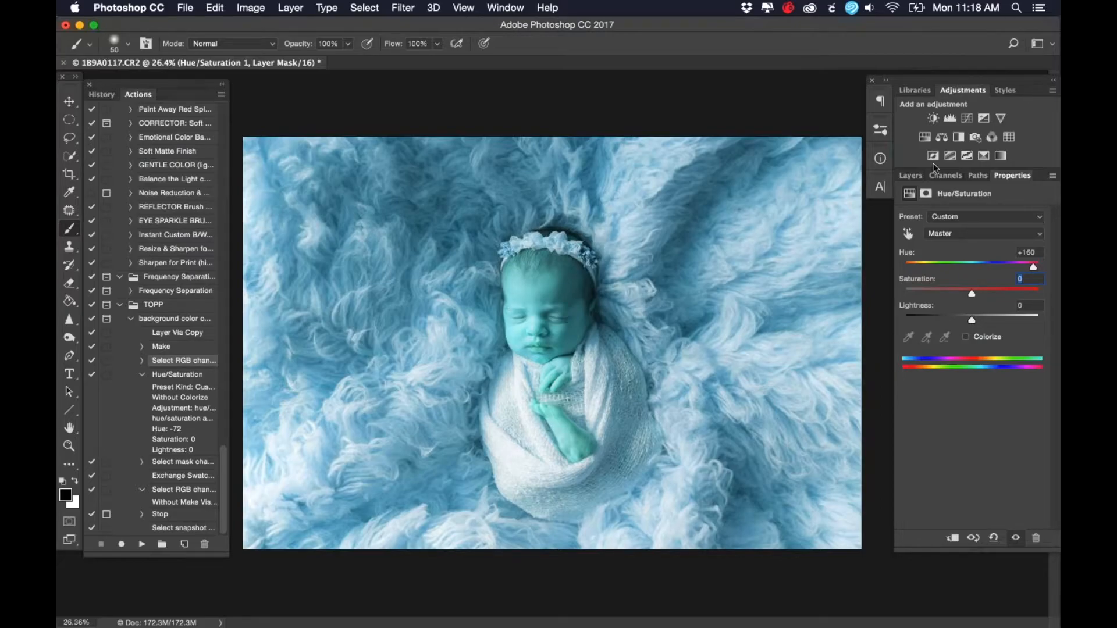
# Try the Hue/Saturation layer at reduced opacity down to 0% and restore it to 100%.
pyautogui.click(911, 175)
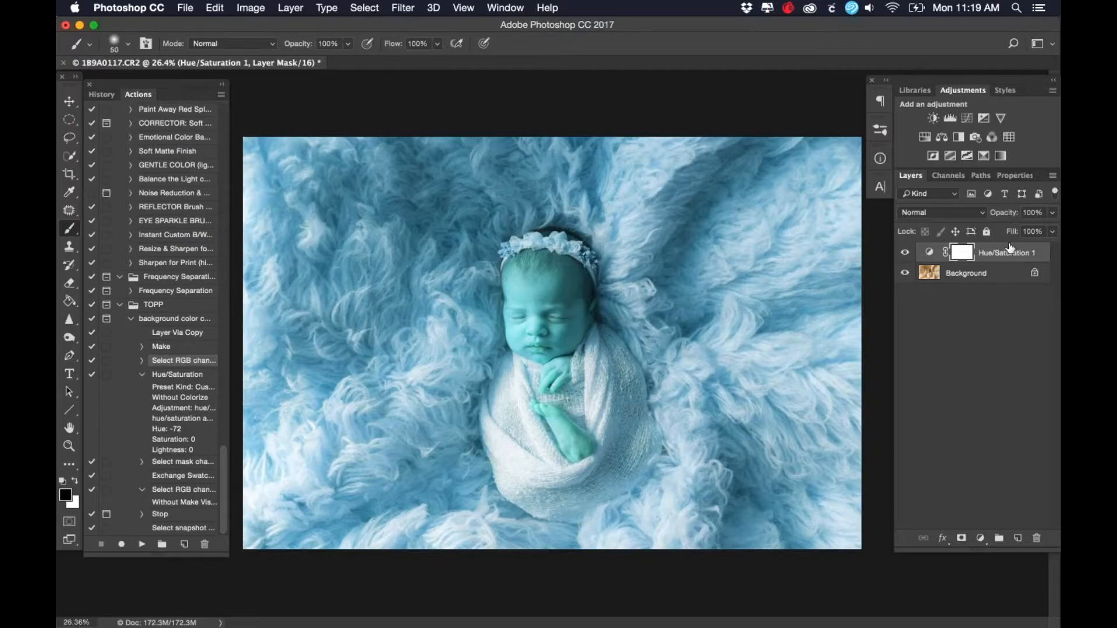
pyautogui.moveTo(1010, 215); pyautogui.dragTo(984, 216)
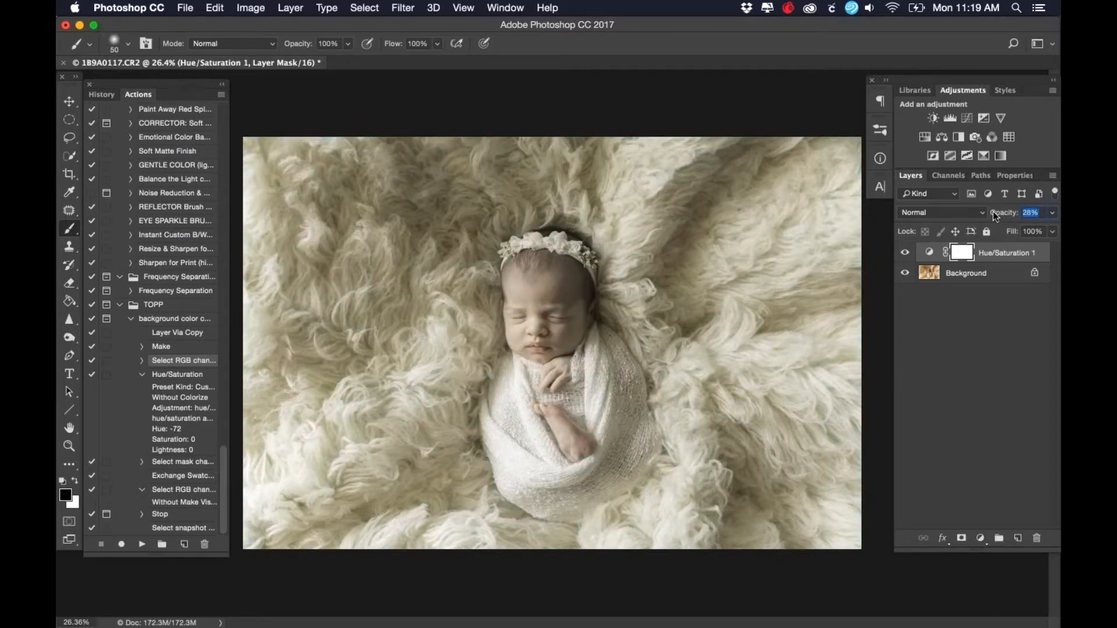
pyautogui.moveTo(995, 217); pyautogui.dragTo(1000, 217)
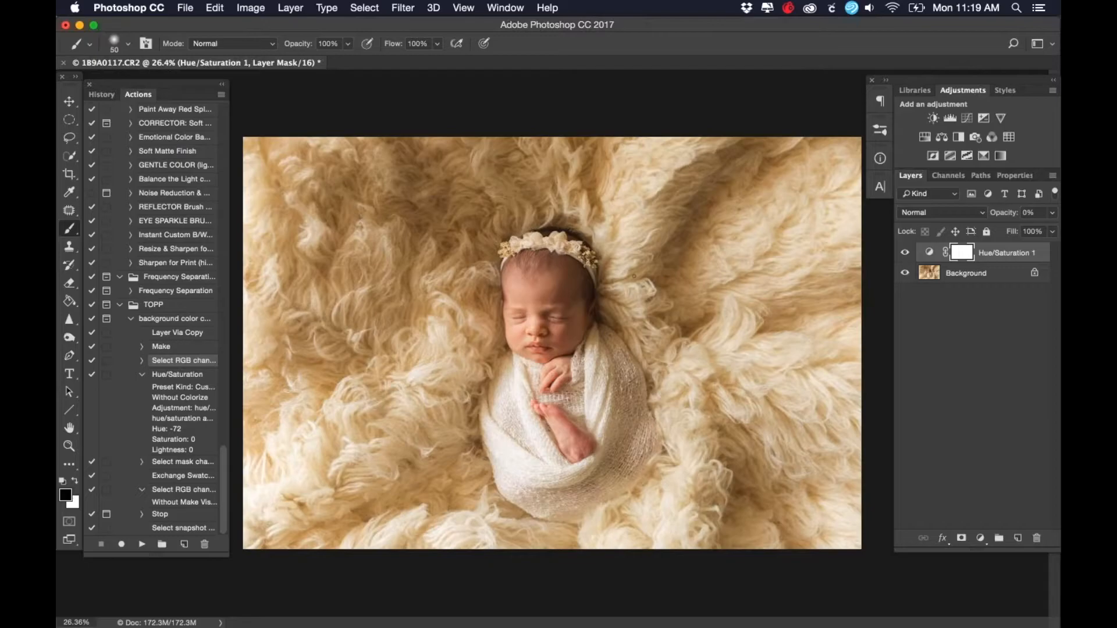
pyautogui.moveTo(996, 214); pyautogui.dragTo(1013, 212)
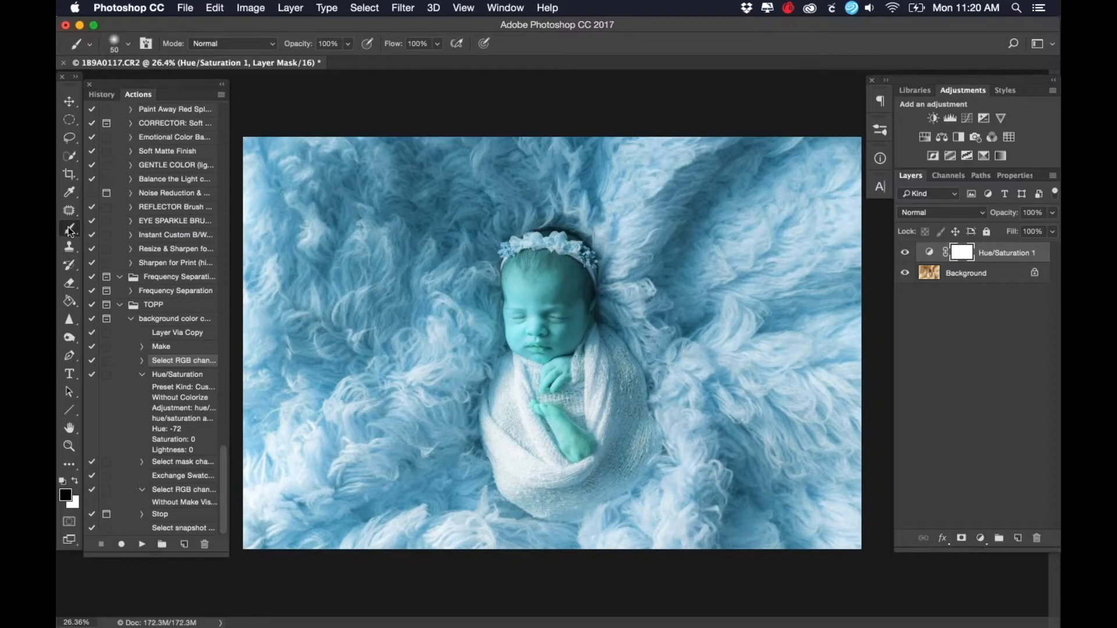
# Keep black as the foreground color and choose a soft round brush with 0% hardness.
pyautogui.click(66, 495)
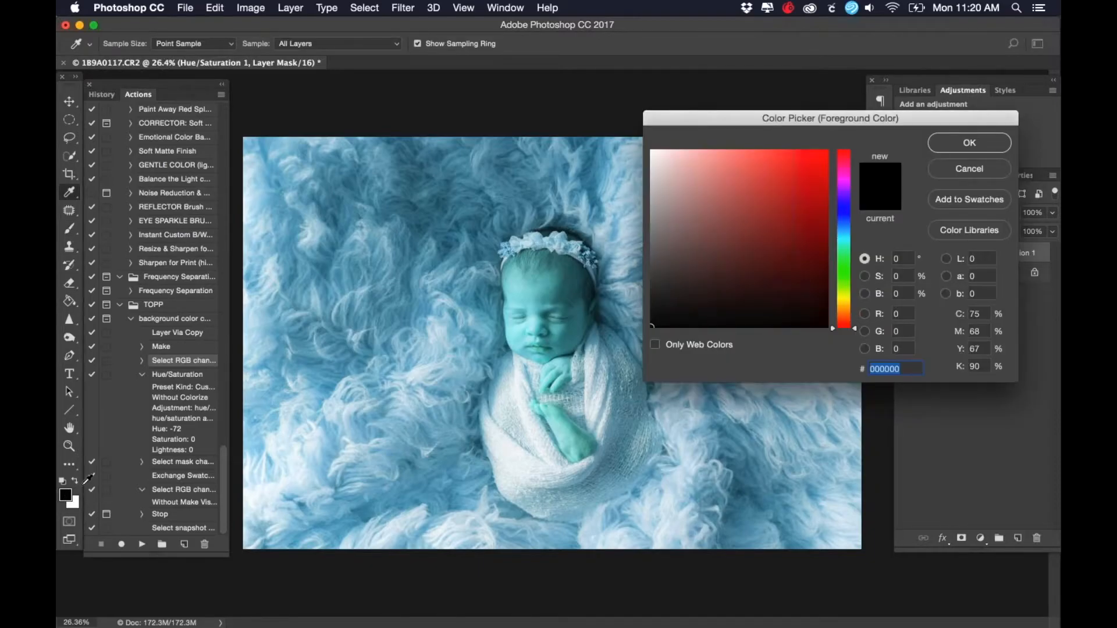
pyautogui.click(949, 140)
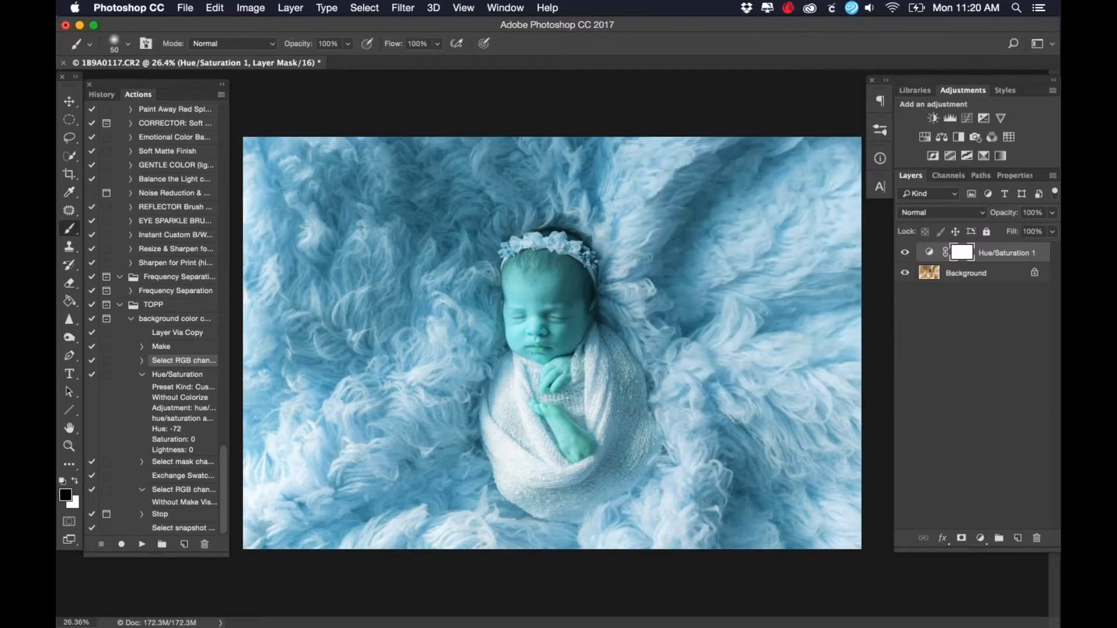
pyautogui.click(117, 47)
pyautogui.click(128, 178)
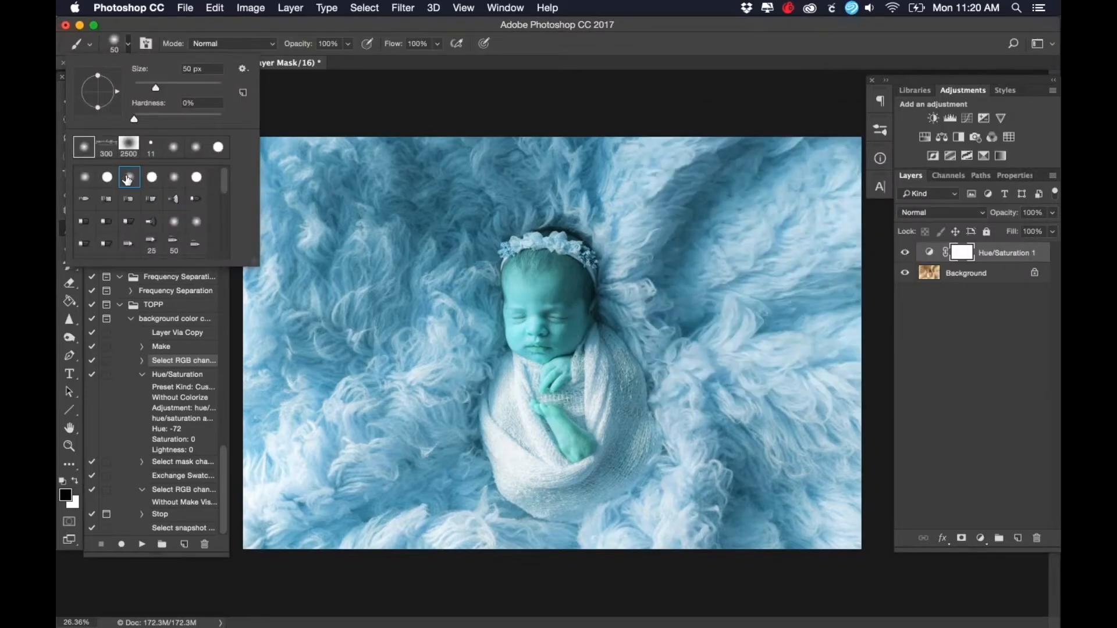
pyautogui.press('Return')
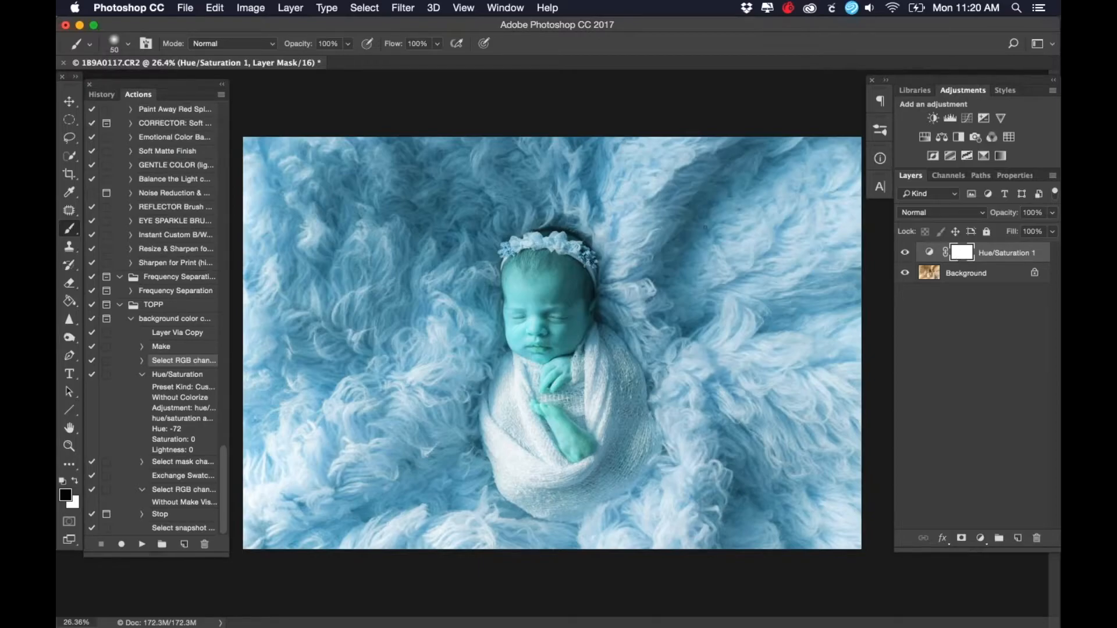
# Enlarge the brush to 1100 px and paint black on the layer mask over the fur in the photo's upper-right corner.
pyautogui.press(']')
pyautogui.press(']')
pyautogui.press(']')
pyautogui.press(']')
pyautogui.press(']')
pyautogui.press(']')
pyautogui.press(']')
pyautogui.press(']')
pyautogui.press(']')
pyautogui.press(']')
pyautogui.moveTo(741, 221)
pyautogui.mouseDown()
pyautogui.moveTo(732, 198)
pyautogui.moveTo(777, 241)
pyautogui.moveTo(739, 258)
pyautogui.moveTo(803, 198)
pyautogui.moveTo(678, 185)
pyautogui.moveTo(845, 314)
pyautogui.moveTo(729, 174)
pyautogui.moveTo(841, 212)
pyautogui.moveTo(825, 164)
pyautogui.moveTo(856, 274)
pyautogui.mouseUp()
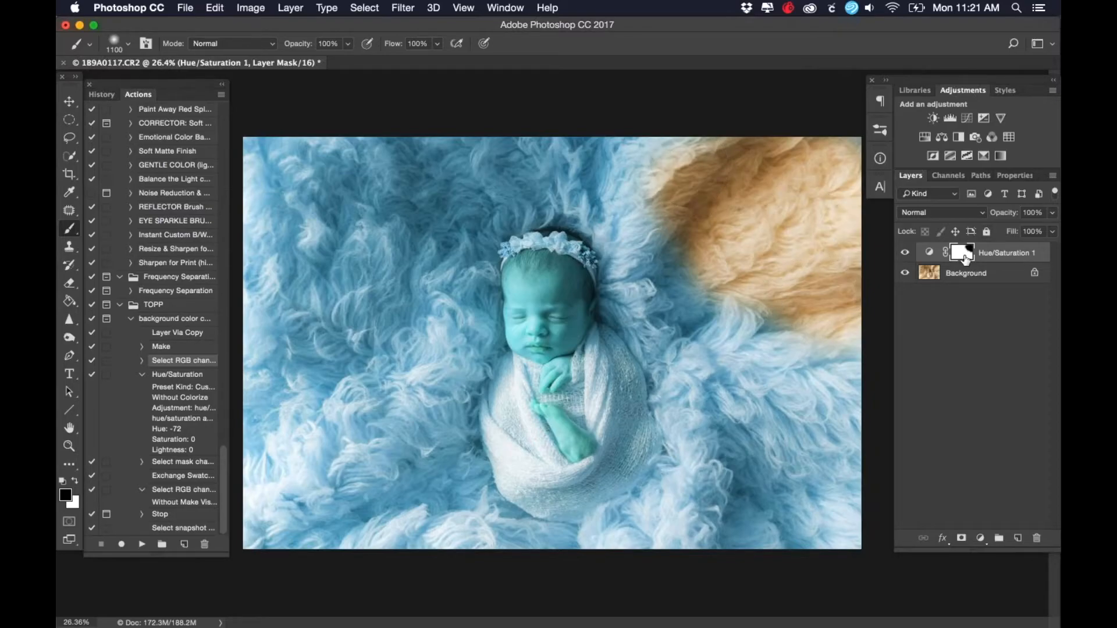
# Paint white on the mask over the upper-right fur to restore the blue, and switch the foreground back to black.
pyautogui.click(76, 481)
pyautogui.moveTo(651, 181)
pyautogui.mouseDown()
pyautogui.moveTo(777, 229)
pyautogui.moveTo(836, 201)
pyautogui.moveTo(855, 146)
pyautogui.mouseUp()
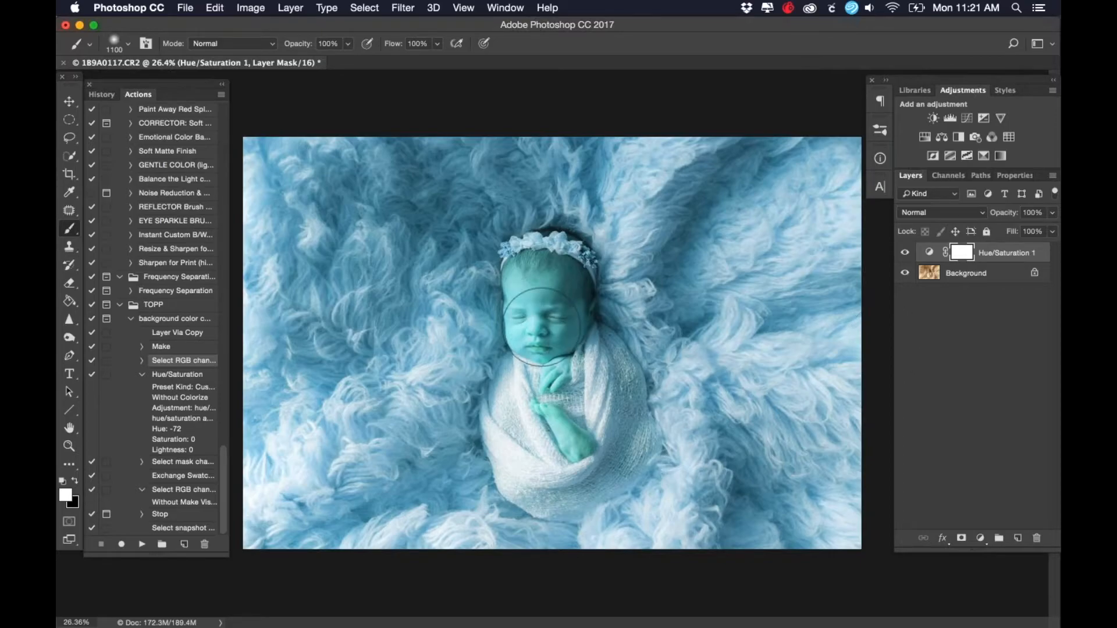
pyautogui.click(74, 481)
# Shrink the brush to about 100 px and paint black on the layer mask over the middle of the baby's forehead.
pyautogui.scroll(5, 528, 279)
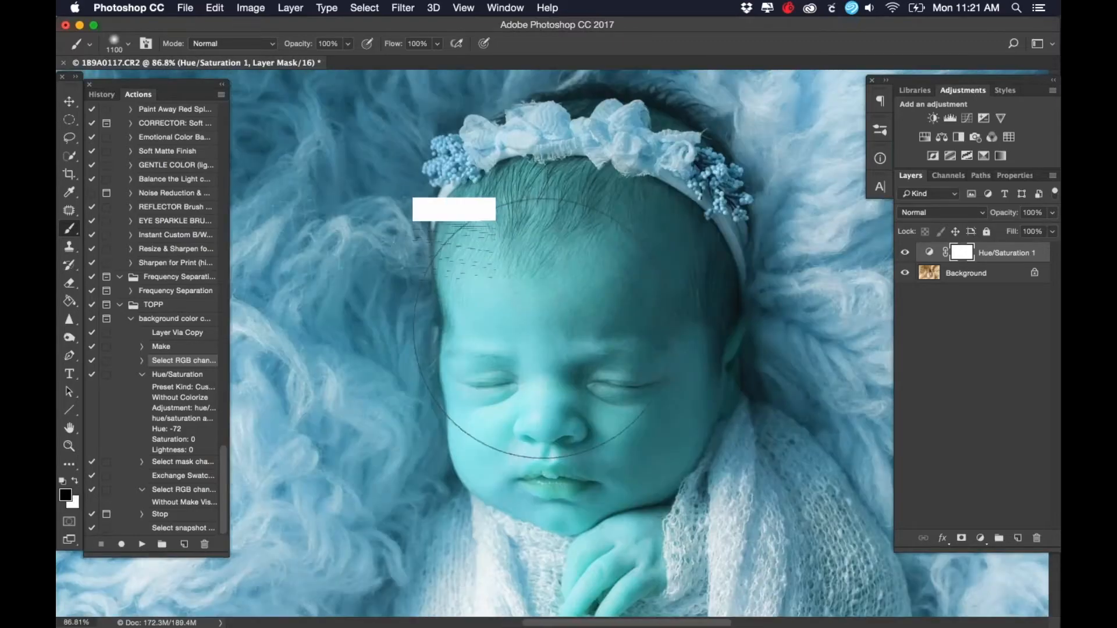
pyautogui.scroll(2, 531, 329)
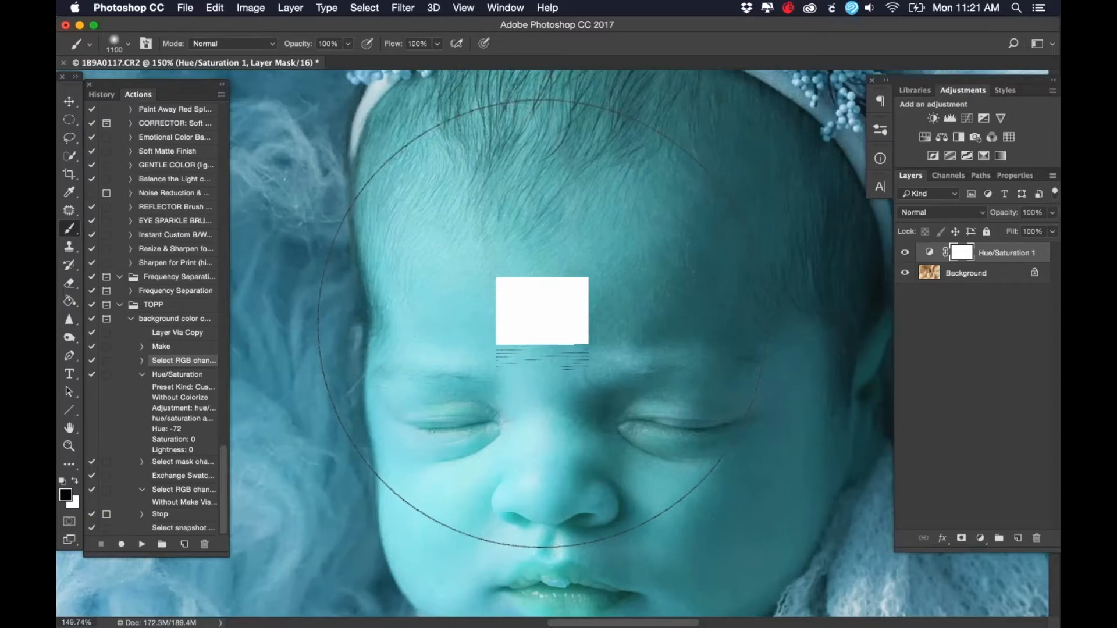
pyautogui.moveTo(592, 326); pyautogui.dragTo(522, 473)
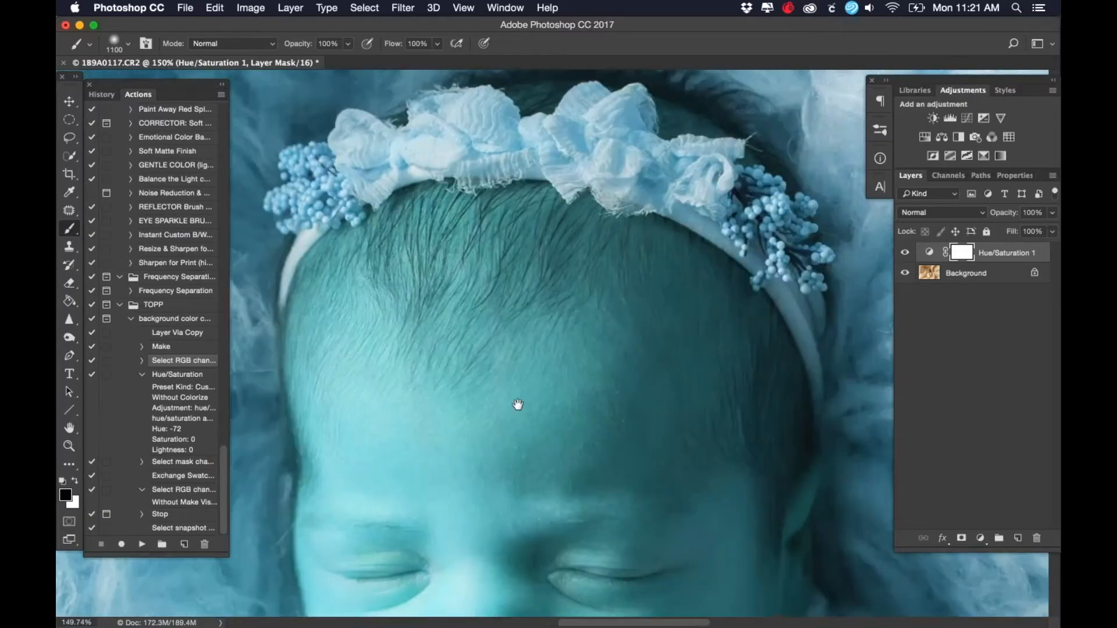
pyautogui.press('[')
pyautogui.press('[')
pyautogui.press('[')
pyautogui.press('[')
pyautogui.press('[')
pyautogui.press('[')
pyautogui.press('[')
pyautogui.press('[')
pyautogui.press('[')
pyautogui.press('[')
pyautogui.press('[')
pyautogui.press('[')
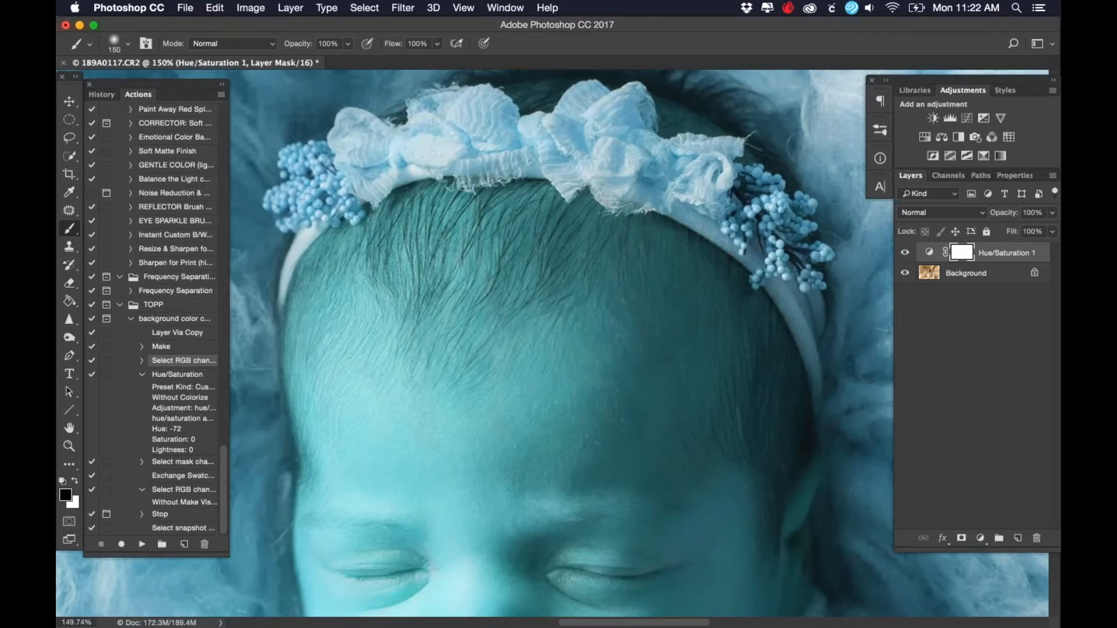
pyautogui.press('[')
pyautogui.press(']')
pyautogui.press(']')
pyautogui.moveTo(669, 273)
pyautogui.mouseDown()
pyautogui.moveTo(670, 317)
pyautogui.moveTo(547, 326)
pyautogui.moveTo(512, 349)
pyautogui.moveTo(605, 378)
pyautogui.mouseUp()
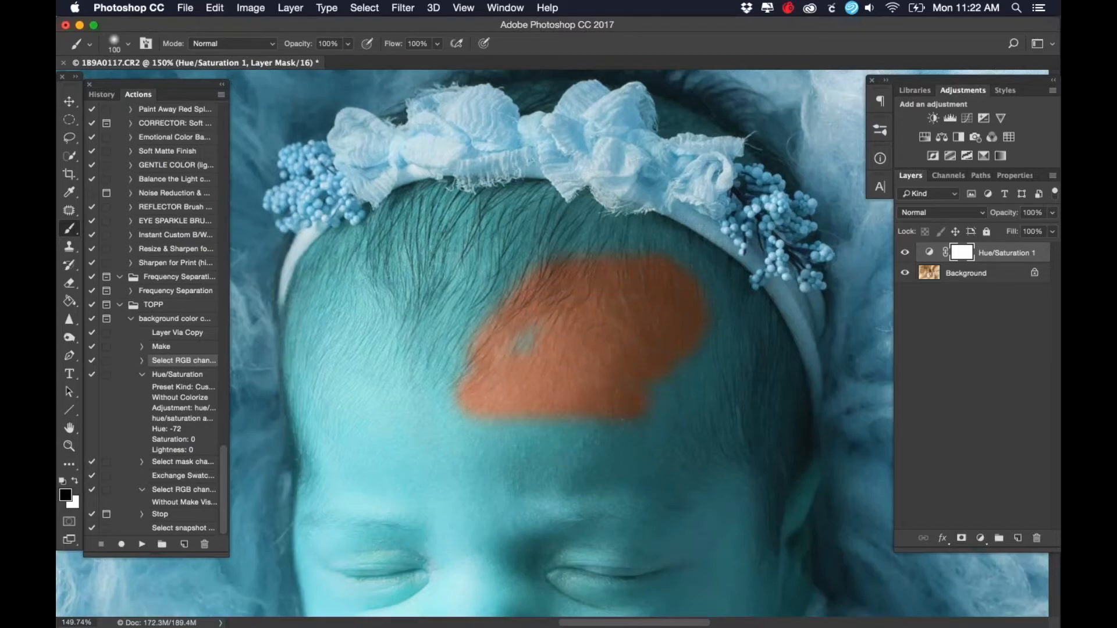
# Reduce the brush to 40 px and paint black on the mask along the hairline beneath the headband's shaded side.
pyautogui.press('[')
pyautogui.press('[')
pyautogui.press('[')
pyautogui.moveTo(683, 253); pyautogui.dragTo(656, 235)
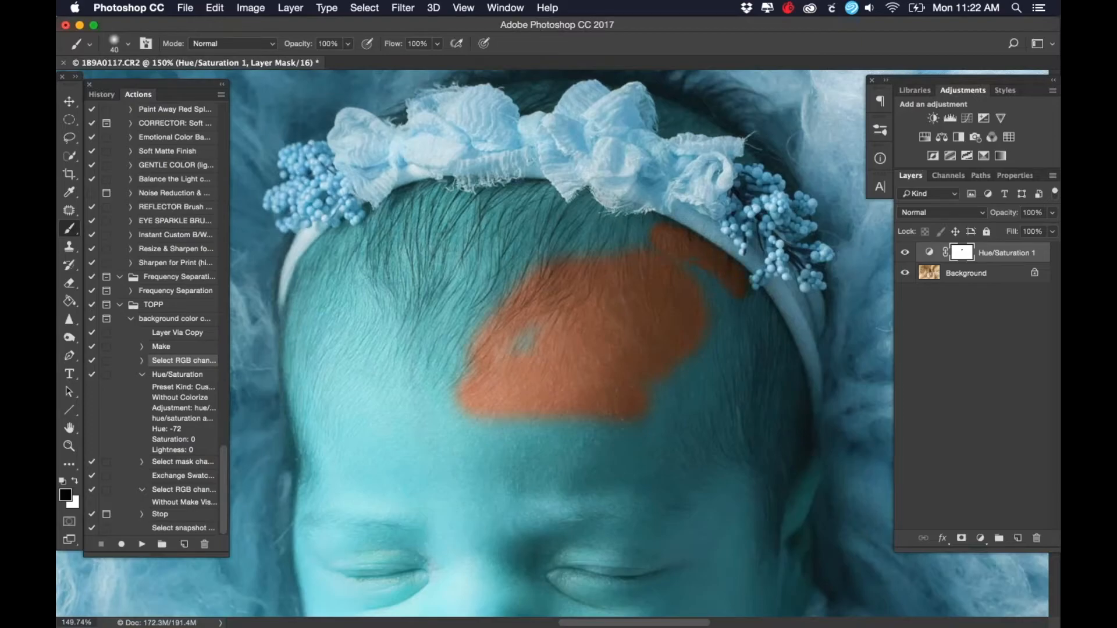
pyautogui.moveTo(730, 294); pyautogui.dragTo(755, 335)
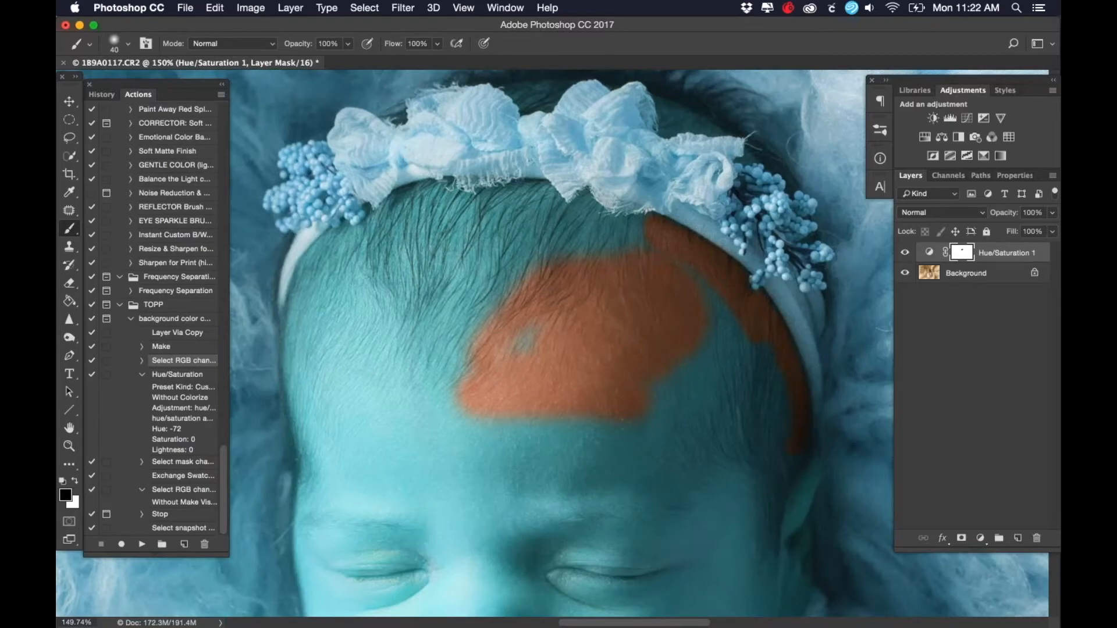
# Paint black on the mask over the baby's visible ear and the skin just in front of it.
pyautogui.moveTo(818, 468)
pyautogui.mouseDown()
pyautogui.moveTo(796, 512)
pyautogui.moveTo(781, 509)
pyautogui.moveTo(781, 538)
pyautogui.mouseUp()
pyautogui.scroll(-6, 782, 457)
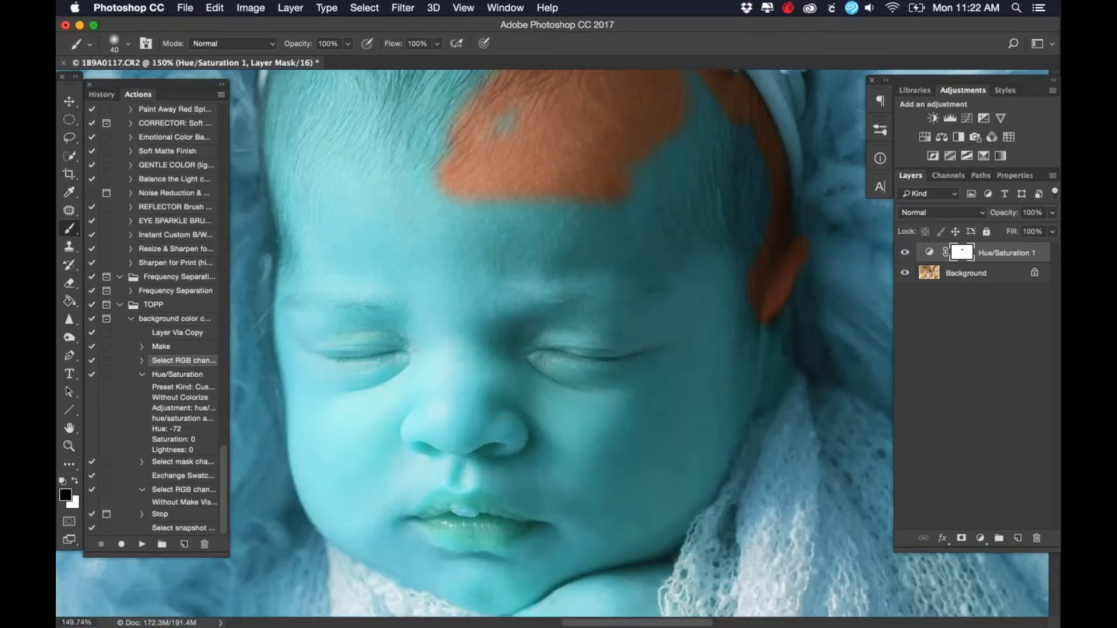
pyautogui.moveTo(775, 320); pyautogui.dragTo(772, 397)
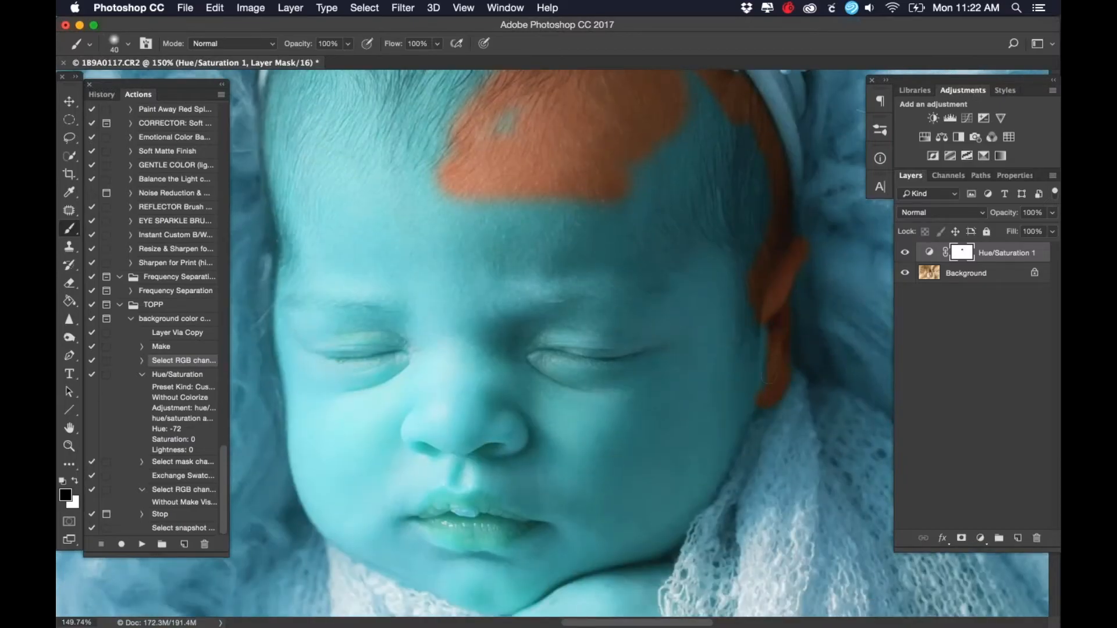
pyautogui.moveTo(769, 377)
pyautogui.mouseDown()
pyautogui.moveTo(772, 344)
pyautogui.moveTo(742, 305)
pyautogui.moveTo(720, 305)
pyautogui.moveTo(724, 341)
pyautogui.mouseUp()
# Enlarge the brush to 250 px and paint black on the mask across the forehead and brow.
pyautogui.press(']')
pyautogui.press(']')
pyautogui.press(']')
pyautogui.press(']')
pyautogui.press(']')
pyautogui.press(']')
pyautogui.press(']')
pyautogui.press(']')
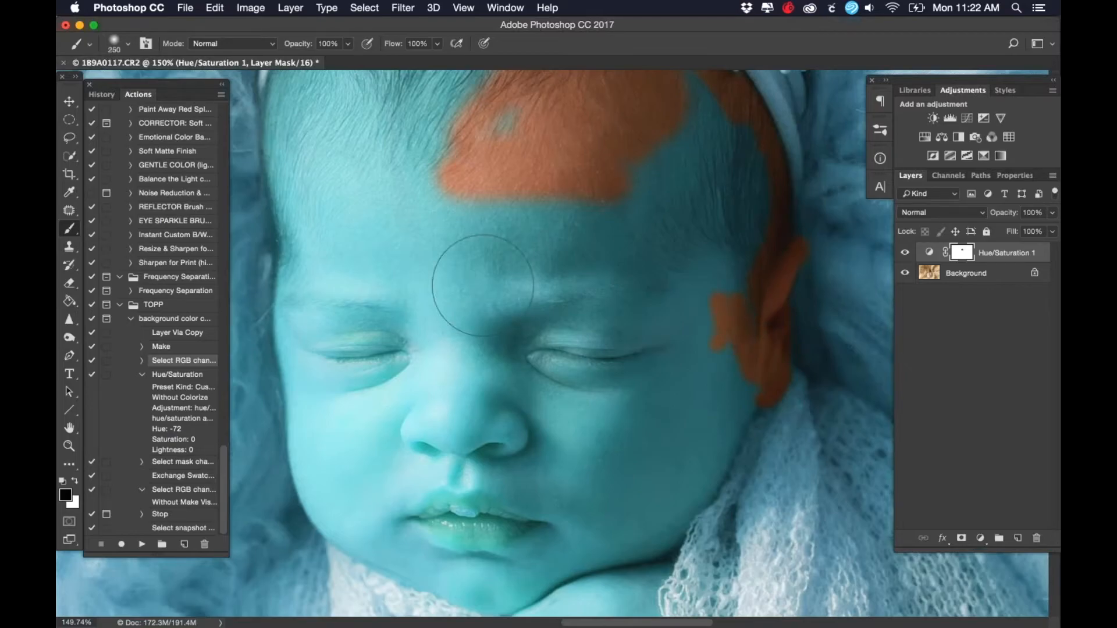
pyautogui.moveTo(473, 287); pyautogui.dragTo(494, 301)
# Paint black on the mask over the eye, cheek, nose and mouth with a 150 px brush.
pyautogui.scroll(-5, 474, 294)
pyautogui.moveTo(454, 230); pyautogui.dragTo(472, 230)
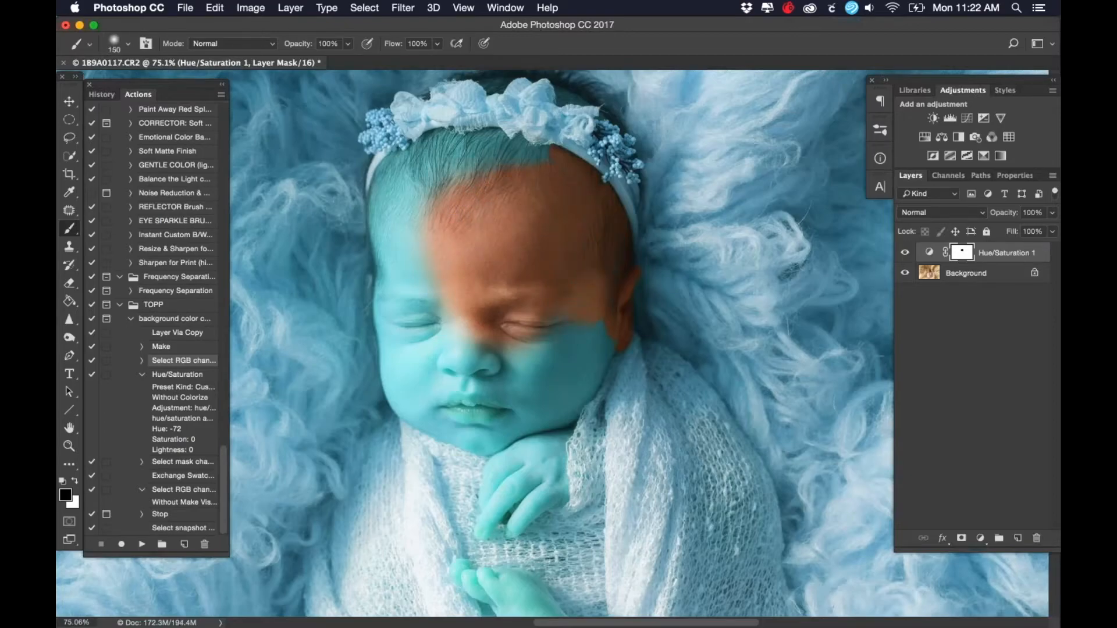
pyautogui.moveTo(499, 319)
pyautogui.mouseDown()
pyautogui.moveTo(523, 343)
pyautogui.moveTo(573, 332)
pyautogui.mouseUp()
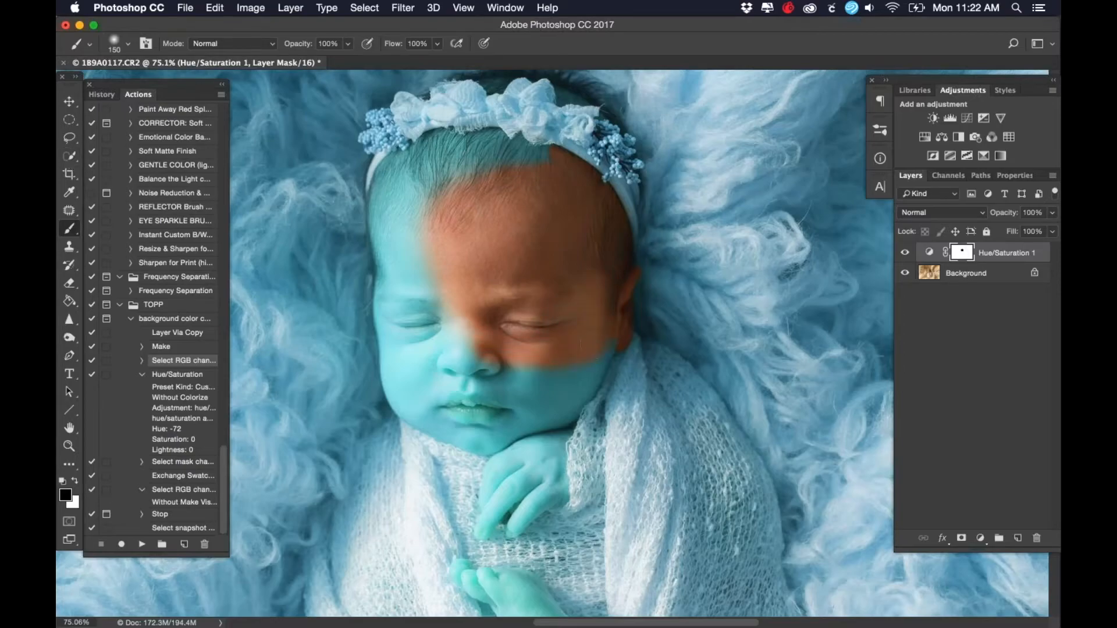
pyautogui.moveTo(579, 375)
pyautogui.mouseDown()
pyautogui.moveTo(512, 408)
pyautogui.moveTo(465, 387)
pyautogui.moveTo(430, 419)
pyautogui.moveTo(439, 371)
pyautogui.moveTo(425, 303)
pyautogui.moveTo(442, 273)
pyautogui.moveTo(459, 303)
pyautogui.moveTo(446, 237)
pyautogui.mouseUp()
# Paint black on the mask over the front hair and the remaining blue side of the forehead.
pyautogui.scroll(-3, 424, 262)
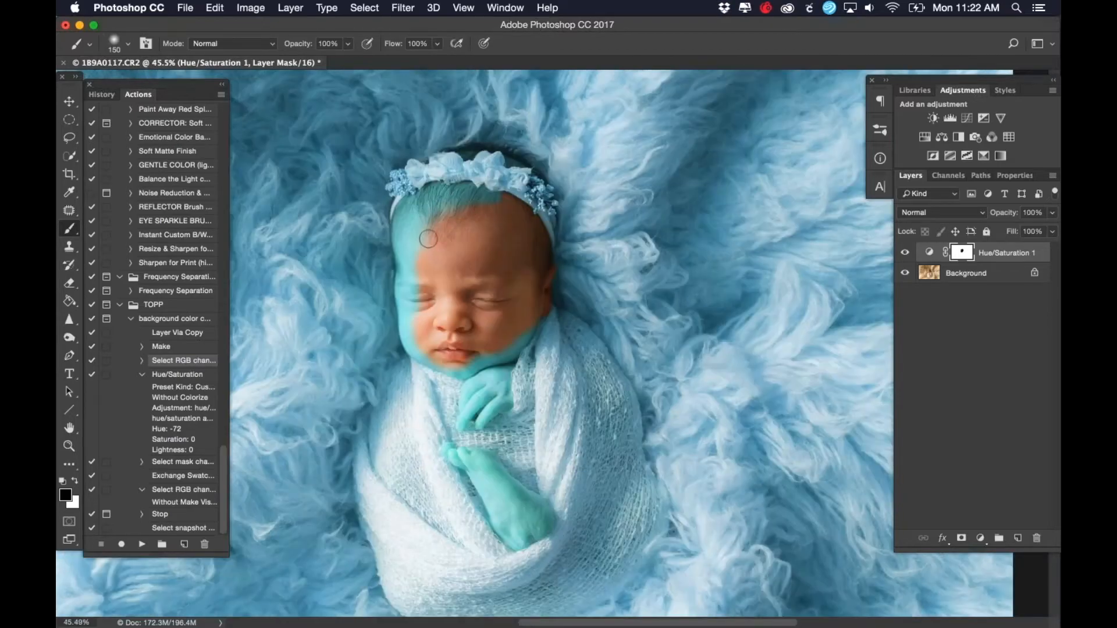
pyautogui.moveTo(457, 218); pyautogui.dragTo(422, 210)
pyautogui.moveTo(410, 259); pyautogui.dragTo(413, 228)
pyautogui.scroll(2, 412, 228)
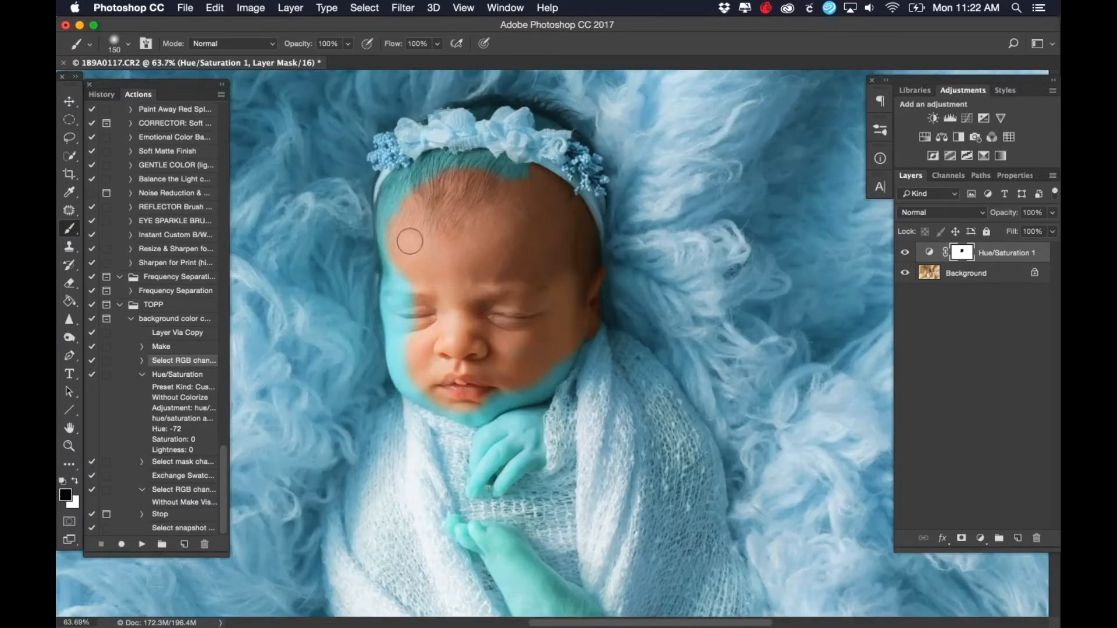
# Reduce the brush to 80 px and paint black along the face's outer edge, from temple to cheek, including missed spots.
pyautogui.scroll(4, 410, 241)
pyautogui.press('[')
pyautogui.press('[')
pyautogui.press('[')
pyautogui.press('[')
pyautogui.moveTo(356, 209)
pyautogui.mouseDown()
pyautogui.moveTo(352, 237)
pyautogui.moveTo(379, 326)
pyautogui.moveTo(357, 270)
pyautogui.moveTo(374, 516)
pyautogui.moveTo(399, 549)
pyautogui.moveTo(382, 419)
pyautogui.moveTo(401, 341)
pyautogui.mouseUp()
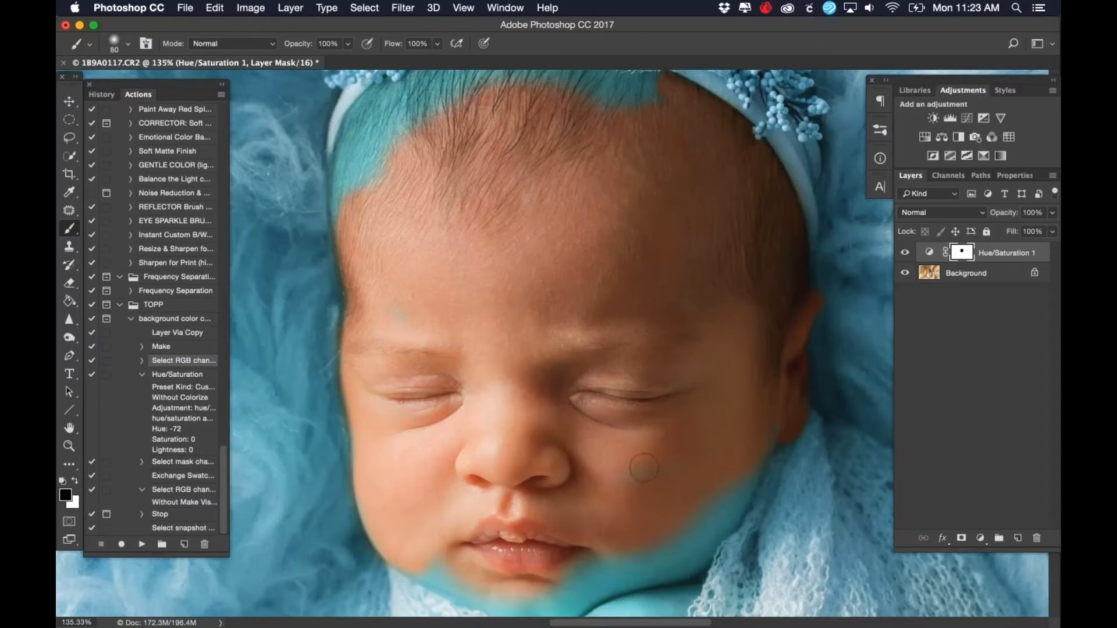
pyautogui.click(398, 311)
# Paint black on the mask over the chin and lower jaw, reducing the brush to 50 px.
pyautogui.scroll(-5, 696, 242)
pyautogui.hscroll(-2, 696, 242)
pyautogui.moveTo(658, 415)
pyautogui.mouseDown()
pyautogui.moveTo(608, 450)
pyautogui.moveTo(489, 394)
pyautogui.moveTo(591, 416)
pyautogui.mouseUp()
pyautogui.press('[')
pyautogui.press('[')
pyautogui.press('[')
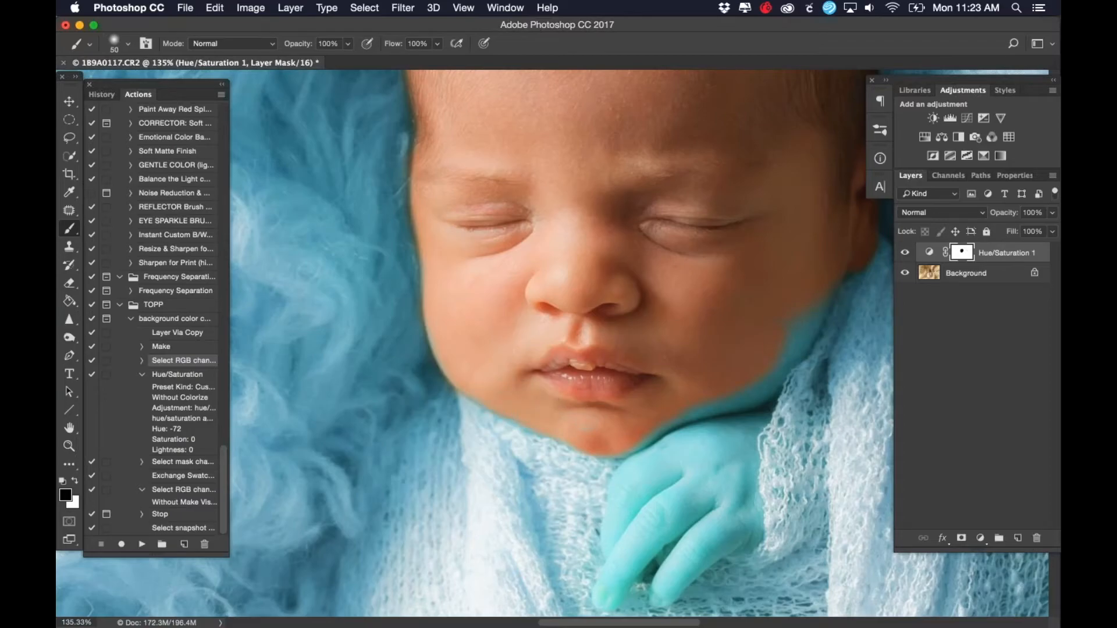
# Examine the mask edge along the baby's cheek and jaw up close with a 9 px brush, and compare it at normal size.
pyautogui.scroll(2, 392, 372)
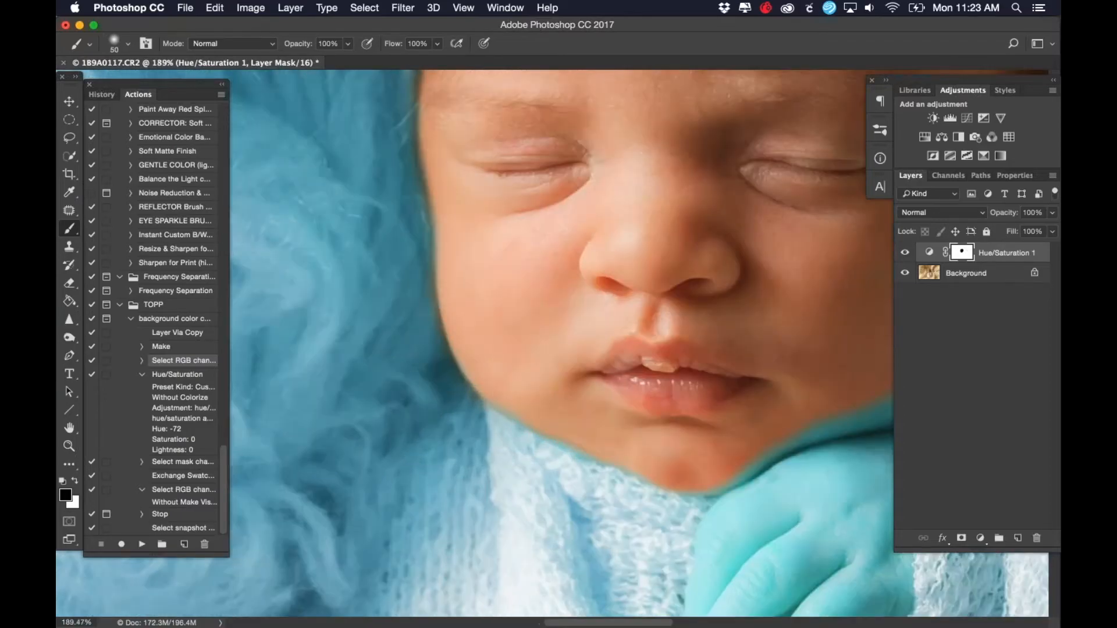
pyautogui.scroll(5, 407, 367)
pyautogui.press('[')
pyautogui.press('[')
pyautogui.press('[')
pyautogui.press('[')
pyautogui.press('[')
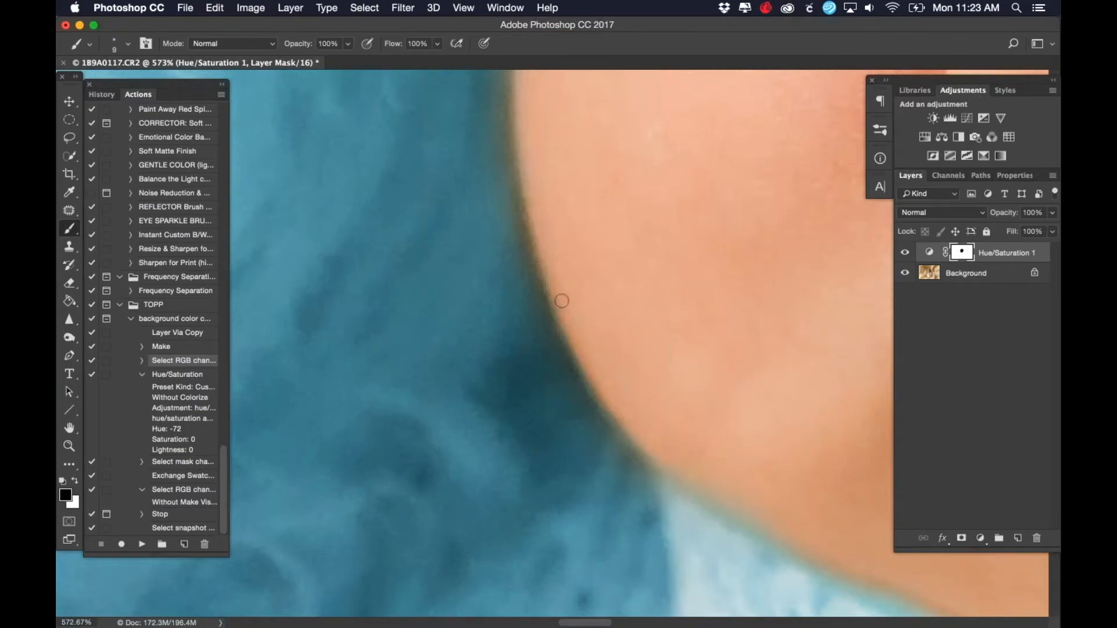
pyautogui.scroll(-10, 664, 419)
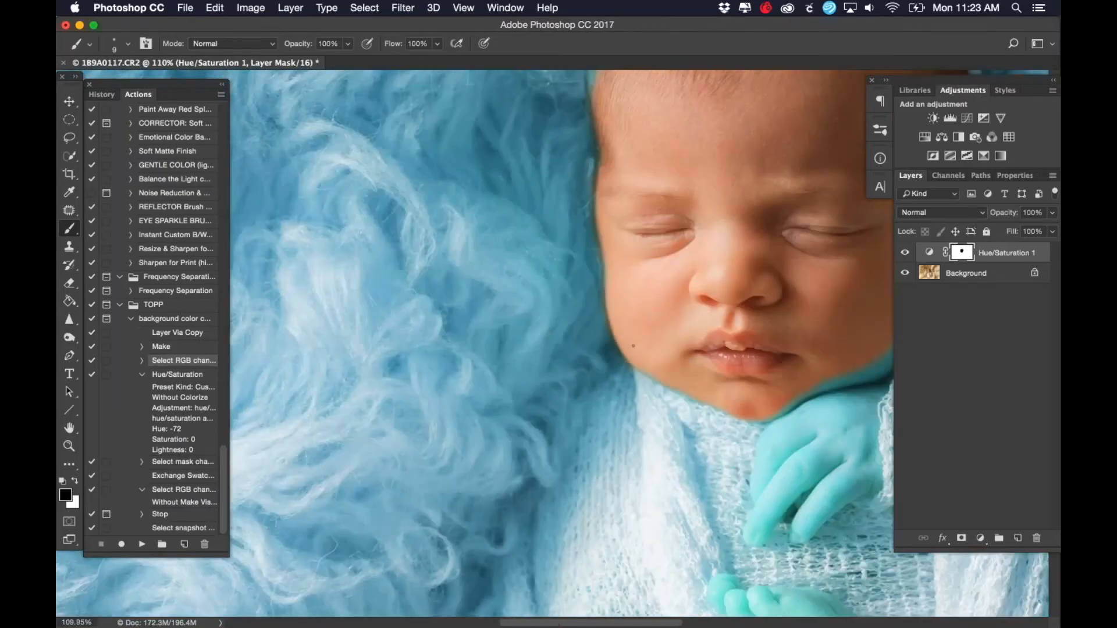
pyautogui.scroll(7, 663, 419)
pyautogui.scroll(-8, 623, 327)
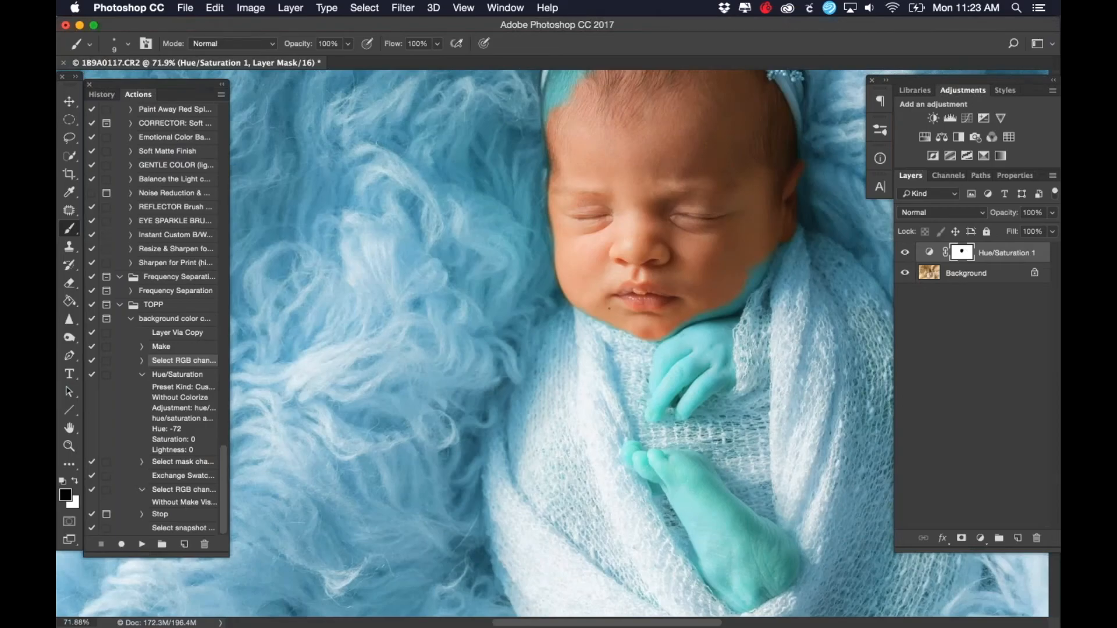
pyautogui.scroll(-3, 623, 327)
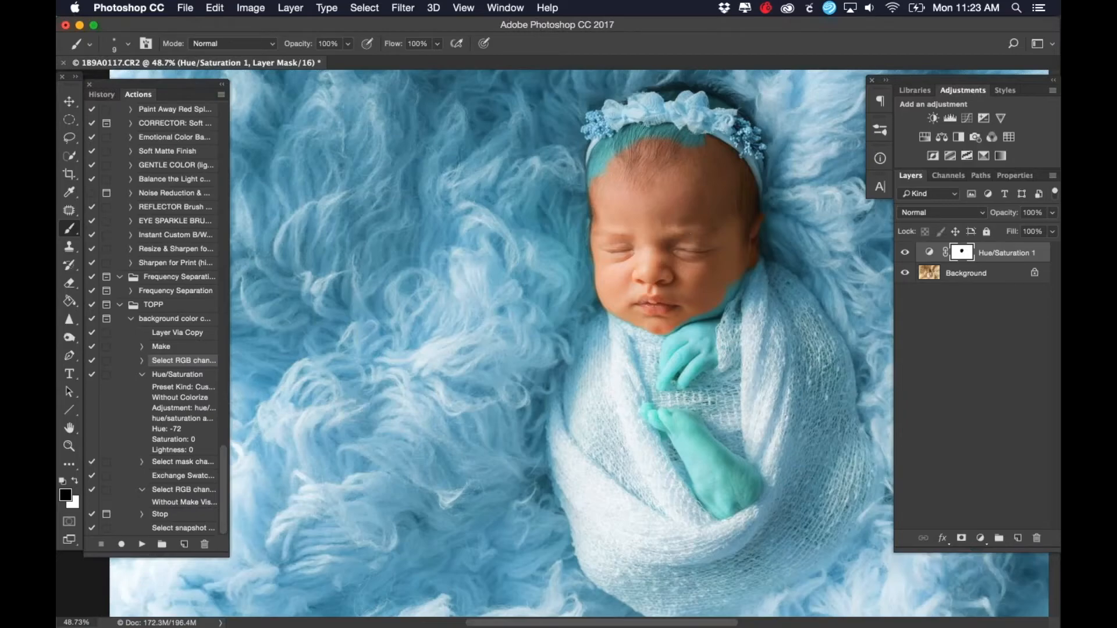
# Enlarge the brush to 125 px and paint black on the mask where the chin meets the baby's hand.
pyautogui.press(']')
pyautogui.press(']')
pyautogui.press(']')
pyautogui.press(']')
pyautogui.press(']')
pyautogui.press(']')
pyautogui.press(']')
pyautogui.press(']')
pyautogui.press(']')
pyautogui.press(']')
pyautogui.press(']')
pyautogui.moveTo(682, 330); pyautogui.dragTo(702, 320)
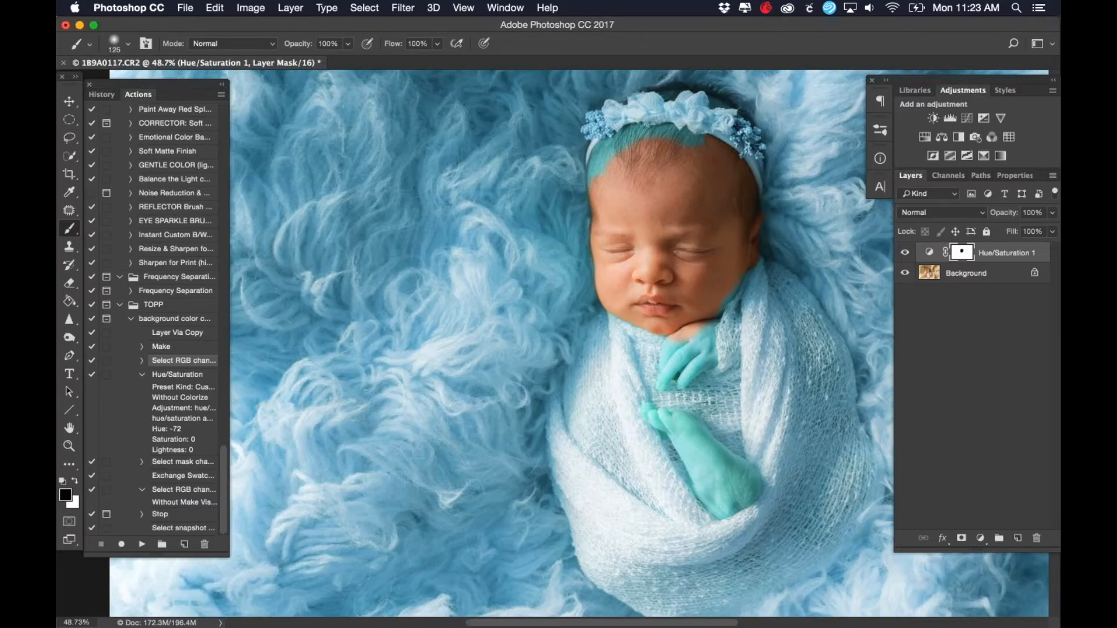
# Display the Hue/Saturation layer mask as a red overlay on the photo.
pyautogui.scroll(-2, 467, 258)
pyautogui.scroll(-2, 467, 257)
pyautogui.scroll(3, 516, 262)
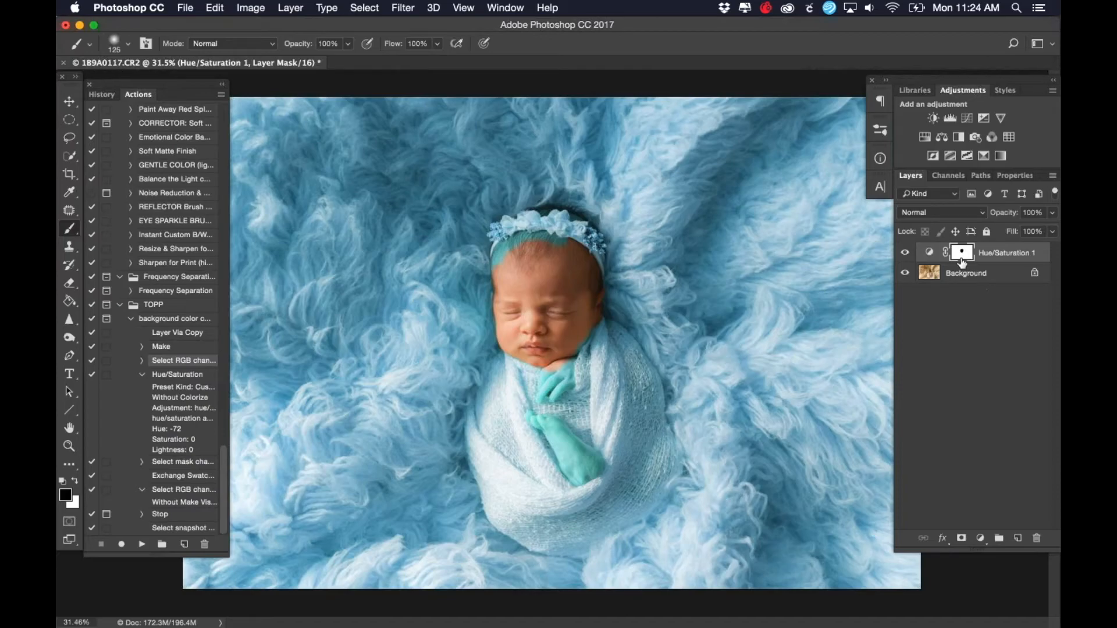
pyautogui.press('\\')
# Paint a white stroke on the mask inside the face with a 70 px brush and cover it again with black.
pyautogui.press('x')
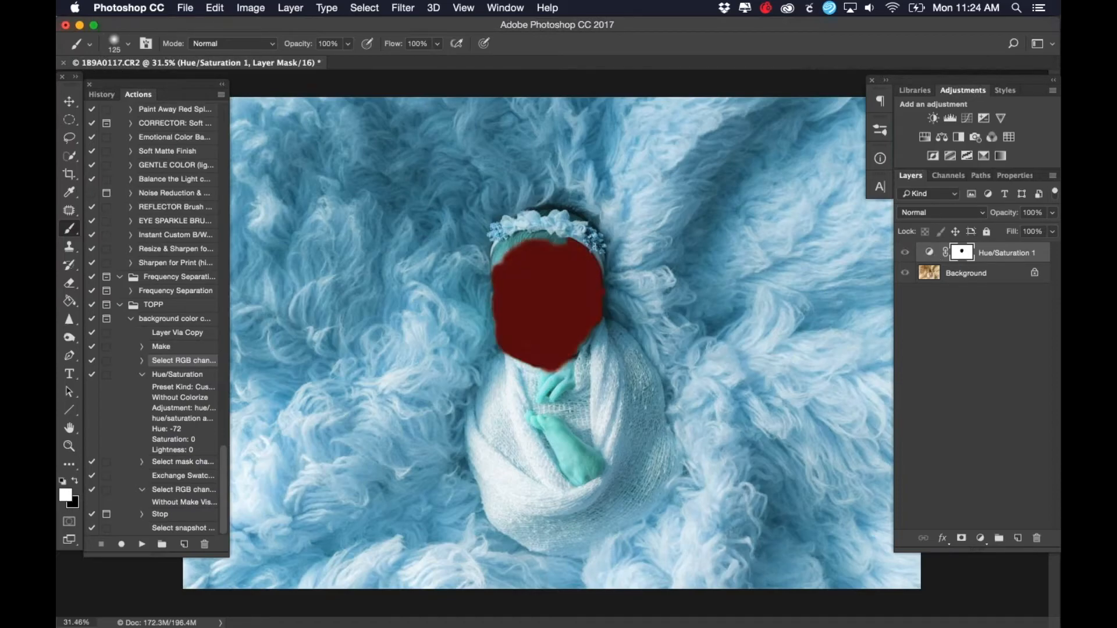
pyautogui.scroll(2, 501, 233)
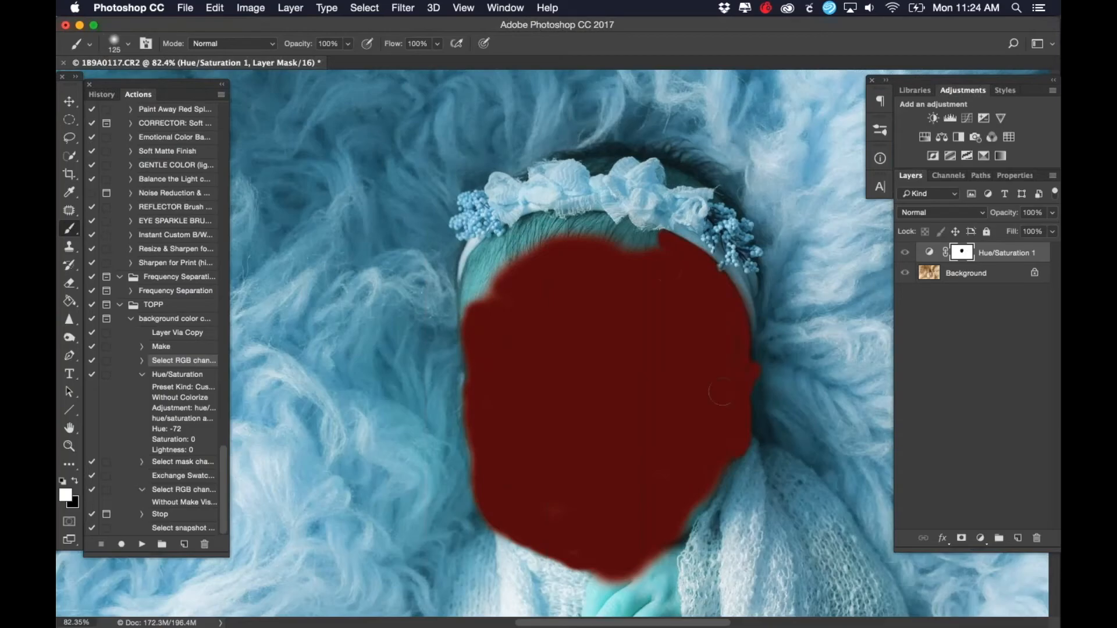
pyautogui.scroll(2, 742, 366)
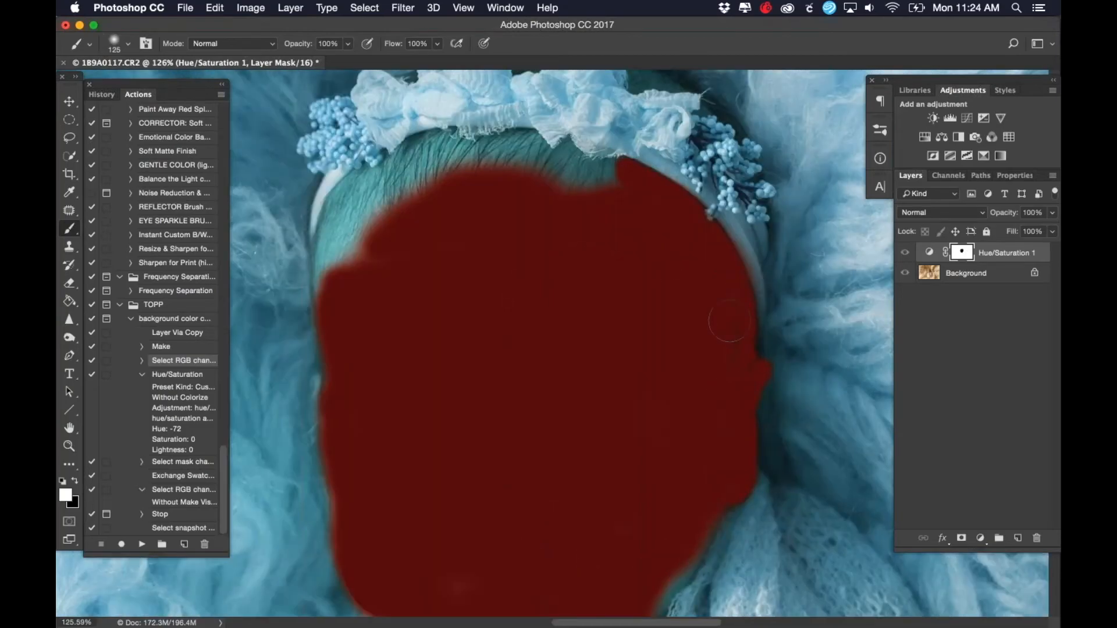
pyautogui.scroll(-3, 729, 320)
pyautogui.scroll(3, 725, 343)
pyautogui.press('[')
pyautogui.press('[')
pyautogui.press('[')
pyautogui.moveTo(724, 309); pyautogui.dragTo(725, 348)
pyautogui.press('x')
pyautogui.moveTo(724, 352); pyautogui.dragTo(723, 290)
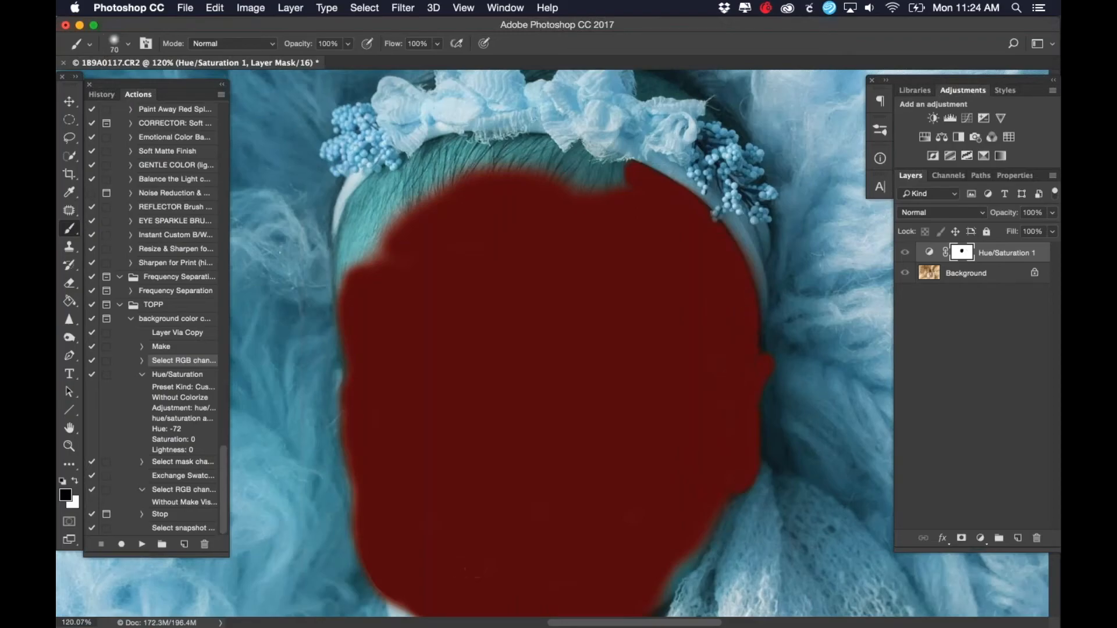
# Refine the mask with a 40 px black brush along the jawline by the wrap and the opposite cheek edge.
pyautogui.moveTo(525, 155)
pyautogui.mouseDown()
pyautogui.moveTo(617, 175)
pyautogui.moveTo(448, 165)
pyautogui.moveTo(407, 198)
pyautogui.mouseUp()
pyautogui.scroll(-10, 636, 129)
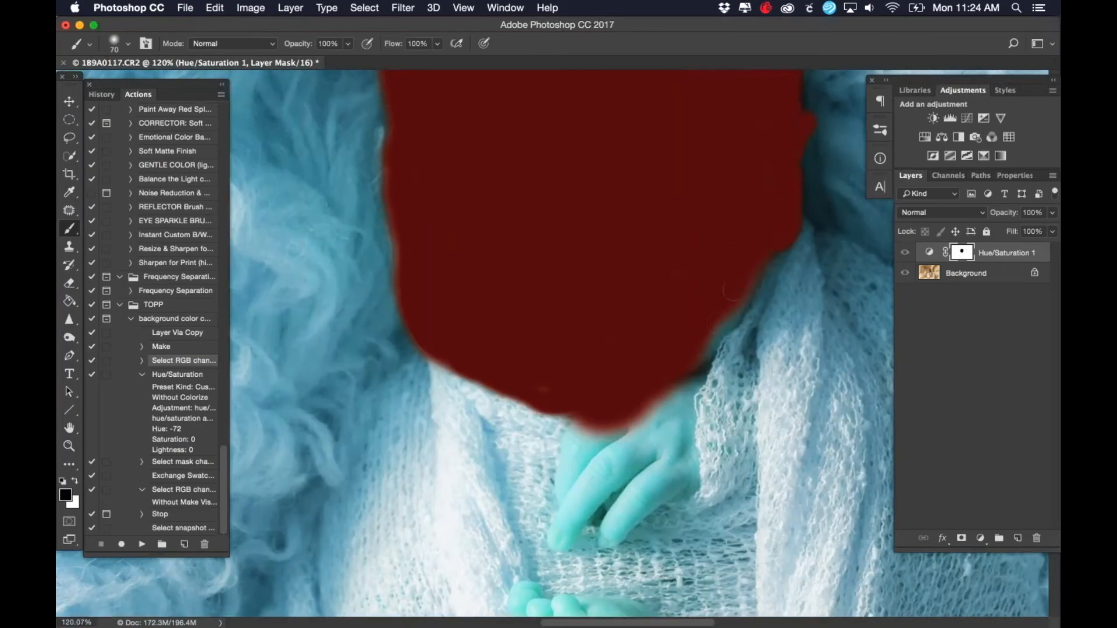
pyautogui.moveTo(704, 356)
pyautogui.mouseDown()
pyautogui.moveTo(755, 259)
pyautogui.moveTo(733, 315)
pyautogui.moveTo(749, 279)
pyautogui.mouseUp()
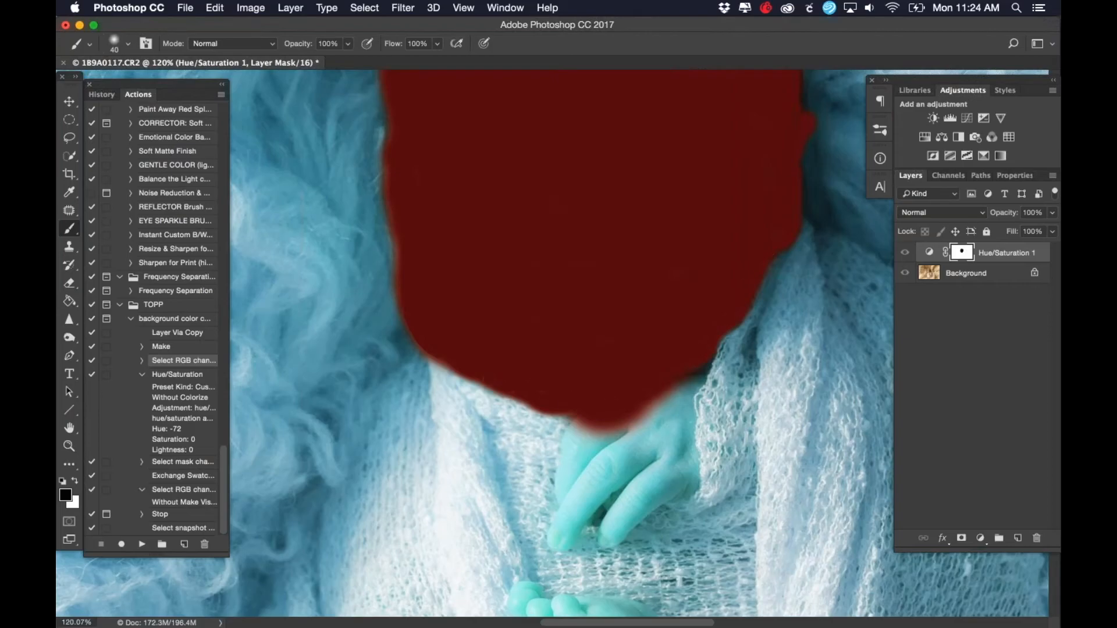
pyautogui.moveTo(395, 232); pyautogui.dragTo(401, 327)
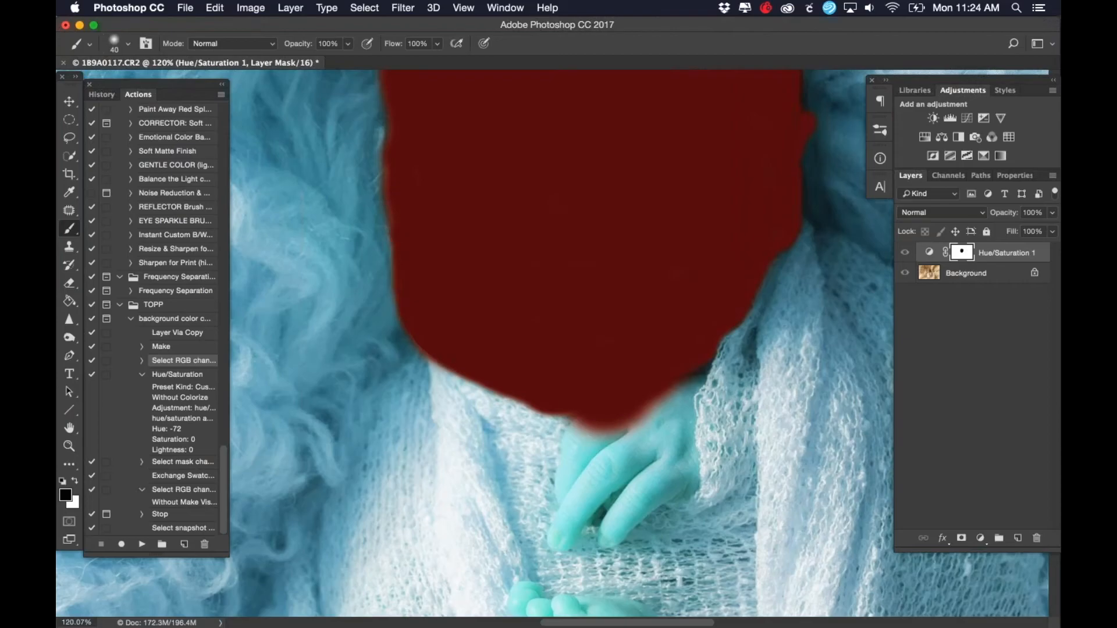
pyautogui.moveTo(389, 216); pyautogui.dragTo(385, 168)
pyautogui.press('super+0')
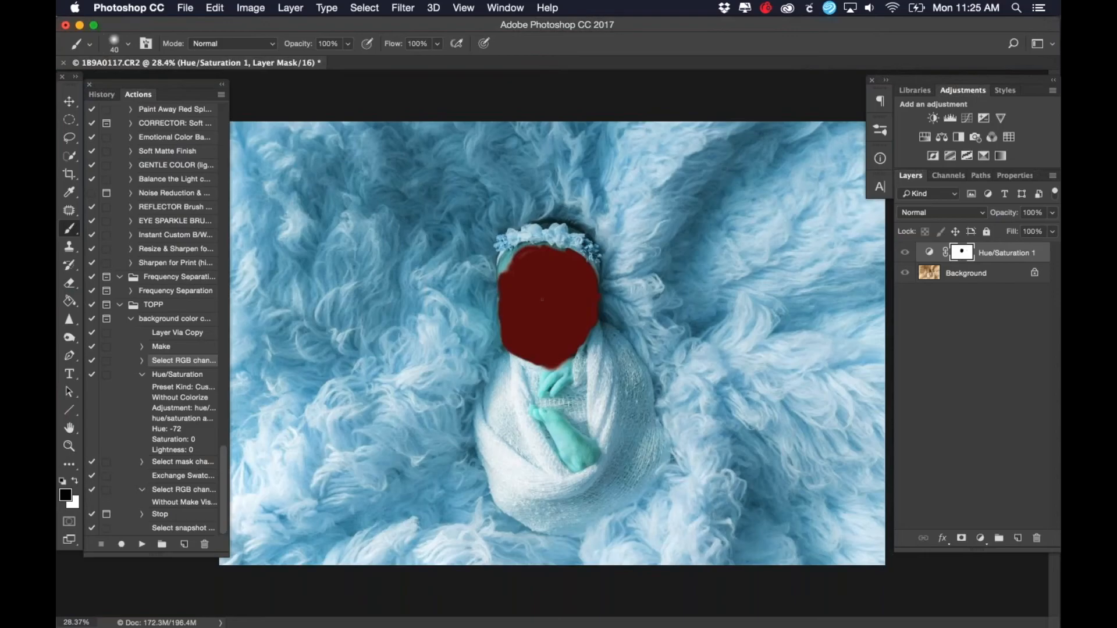
# Hide the red mask overlay and review the whole photo at a reduced size.
pyautogui.press('\\')
pyautogui.press('super+minus')
pyautogui.press('super+minus')
pyautogui.press('super+0')
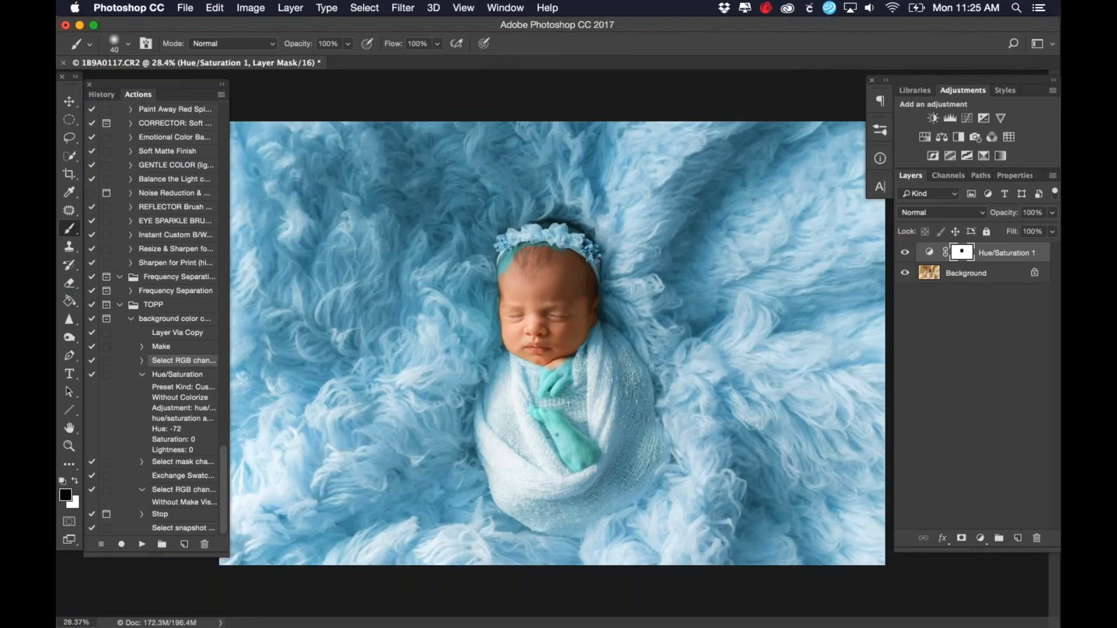
pyautogui.scroll(-5, 410, 342)
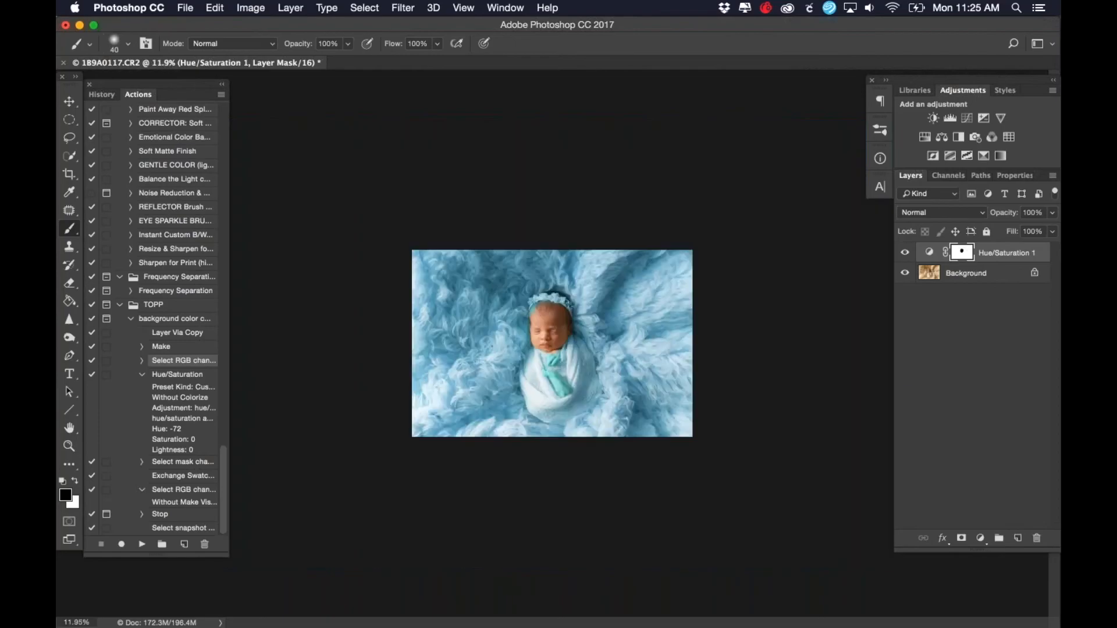
pyautogui.scroll(3, 409, 342)
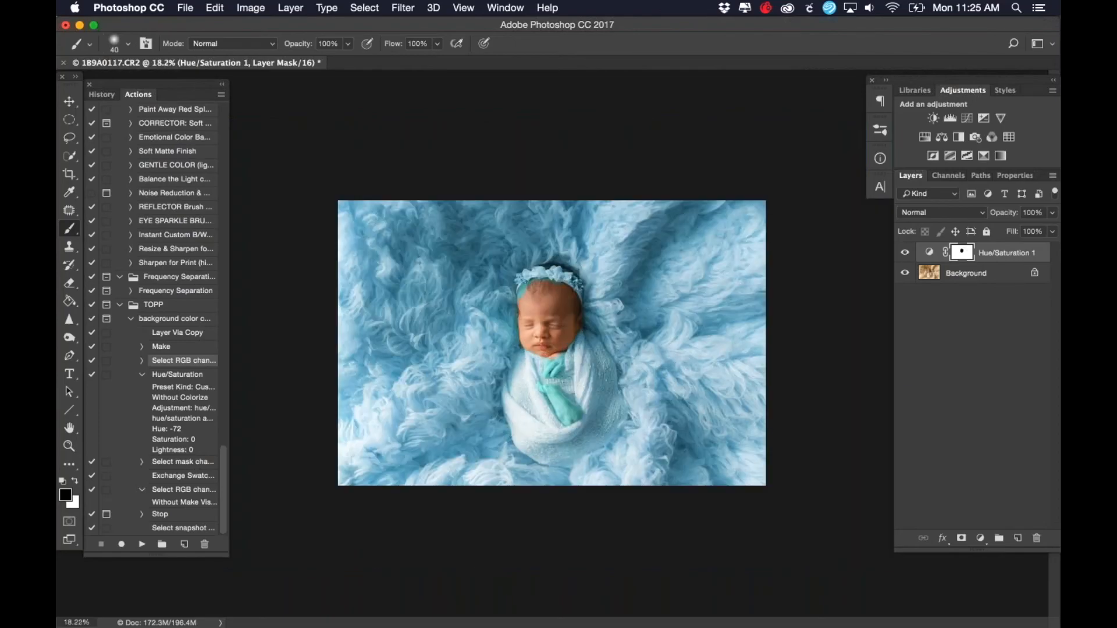
# Open the Hue/Saturation layer's adjustment settings and try Hue values of -42 and -19, ending at +3.
pyautogui.click(1014, 176)
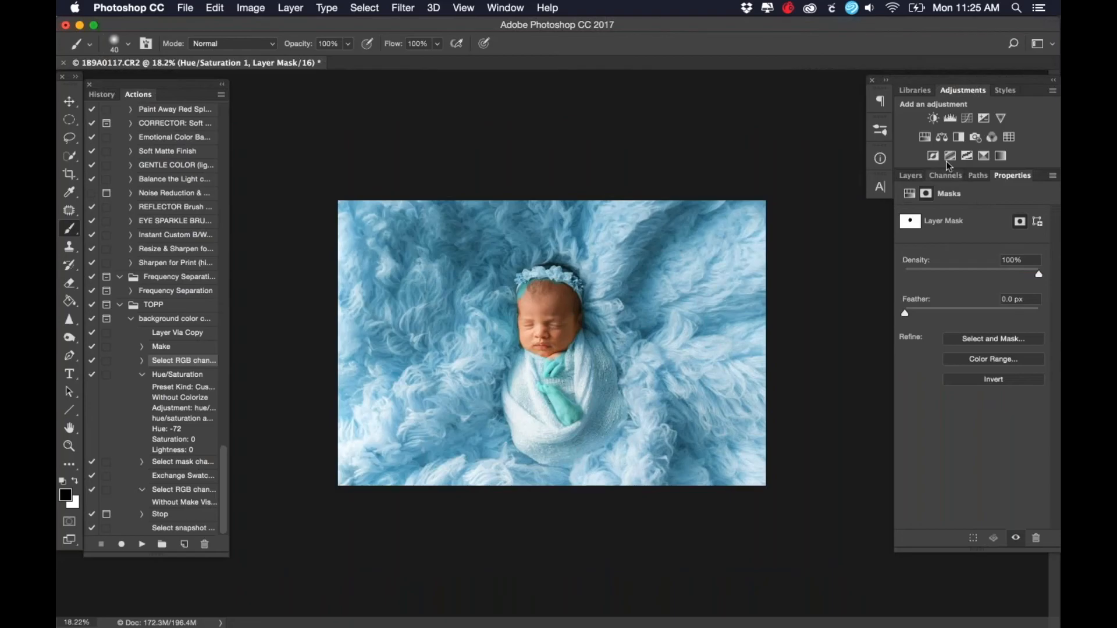
pyautogui.click(914, 175)
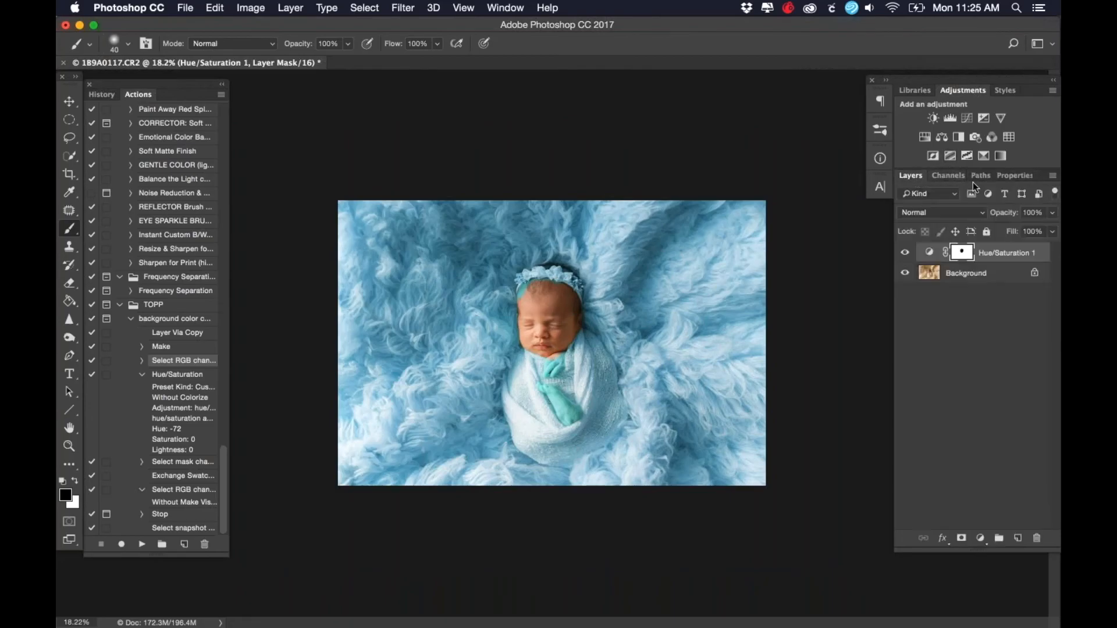
pyautogui.click(929, 252)
pyautogui.click(1009, 176)
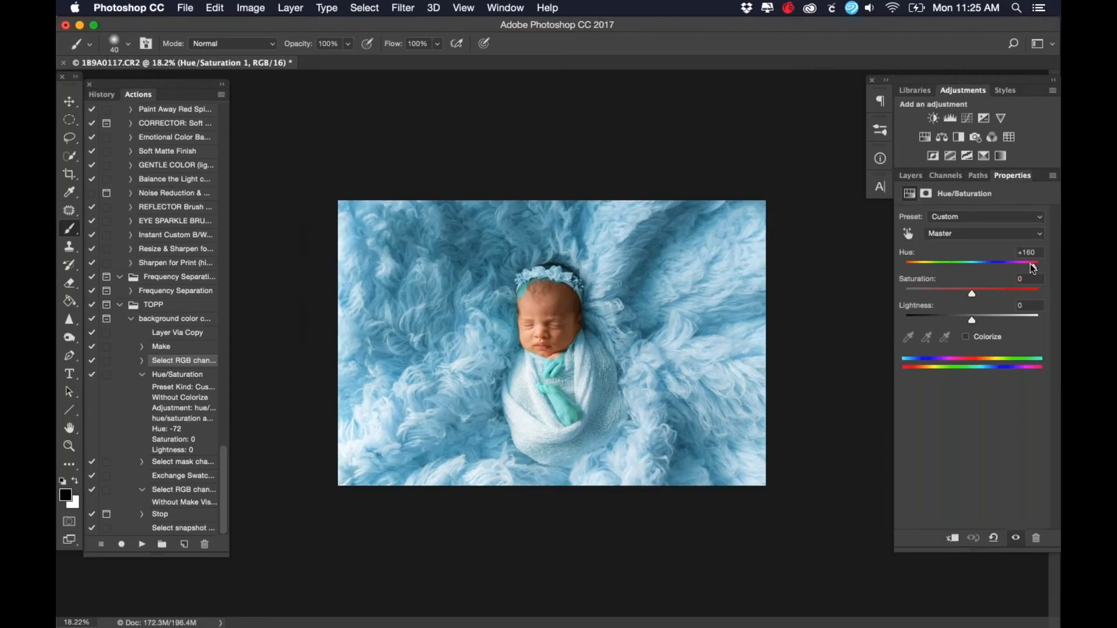
pyautogui.moveTo(1034, 269); pyautogui.dragTo(943, 275)
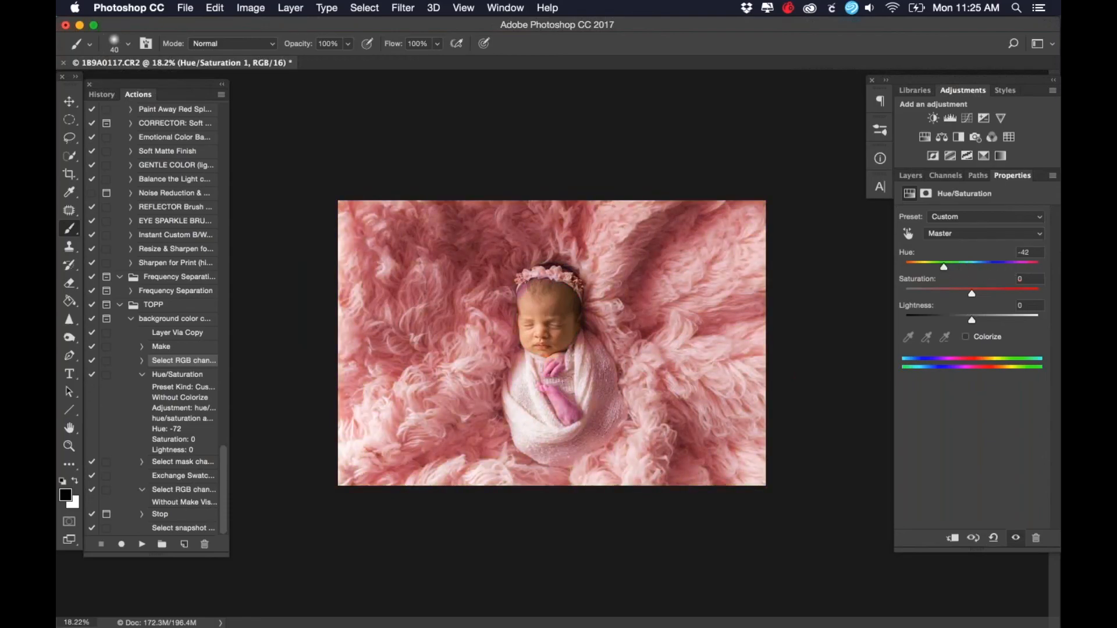
pyautogui.moveTo(912, 272); pyautogui.dragTo(960, 268)
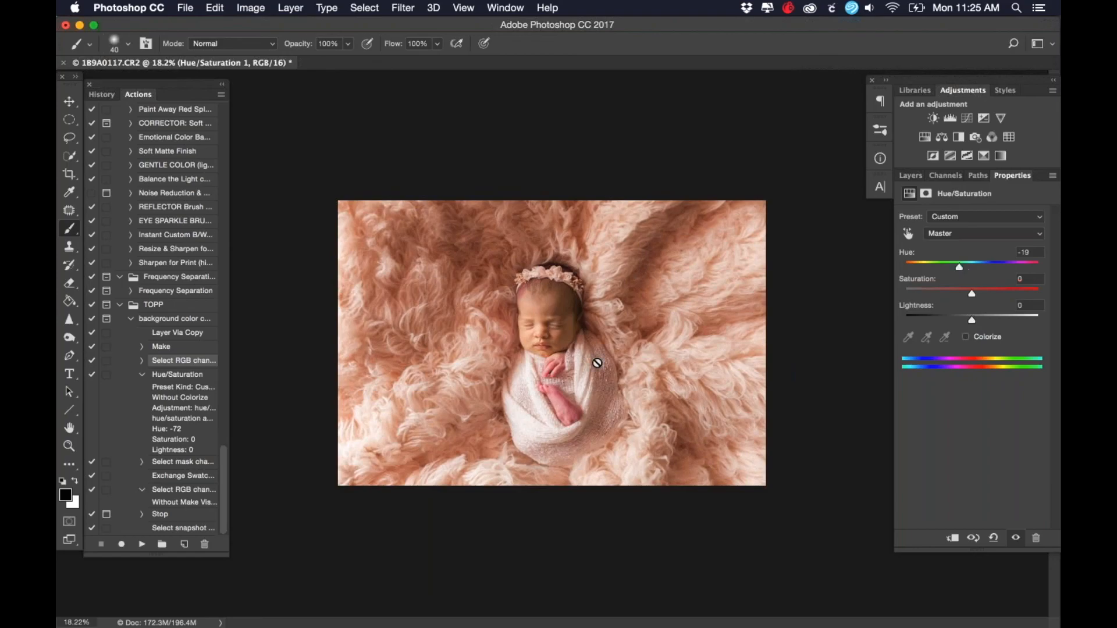
pyautogui.moveTo(962, 265)
pyautogui.mouseDown()
pyautogui.moveTo(1041, 266)
pyautogui.moveTo(974, 267)
pyautogui.mouseUp()
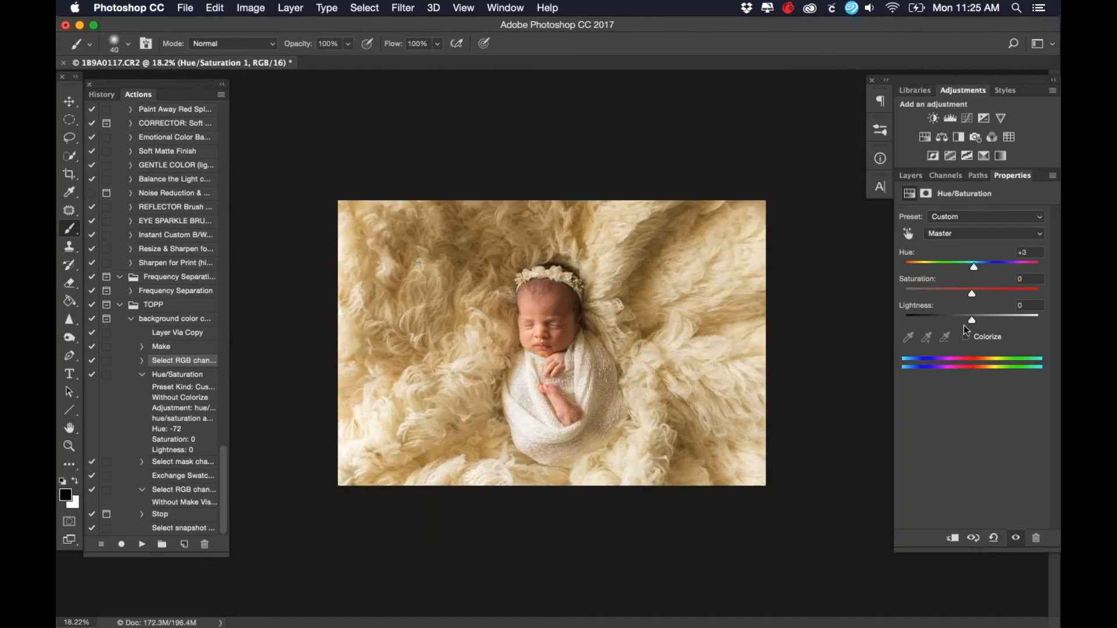